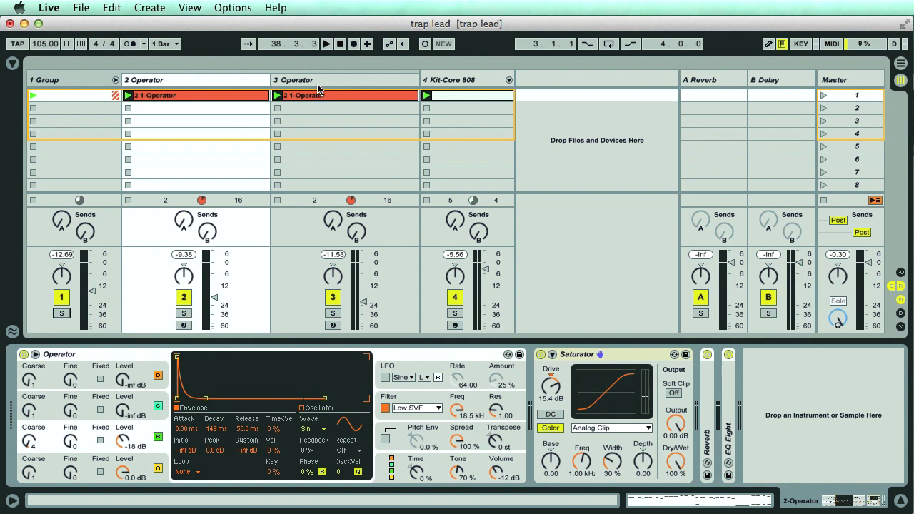
Open the lead clip and bring up track 2's Operator device chain.
double_click(186, 95)
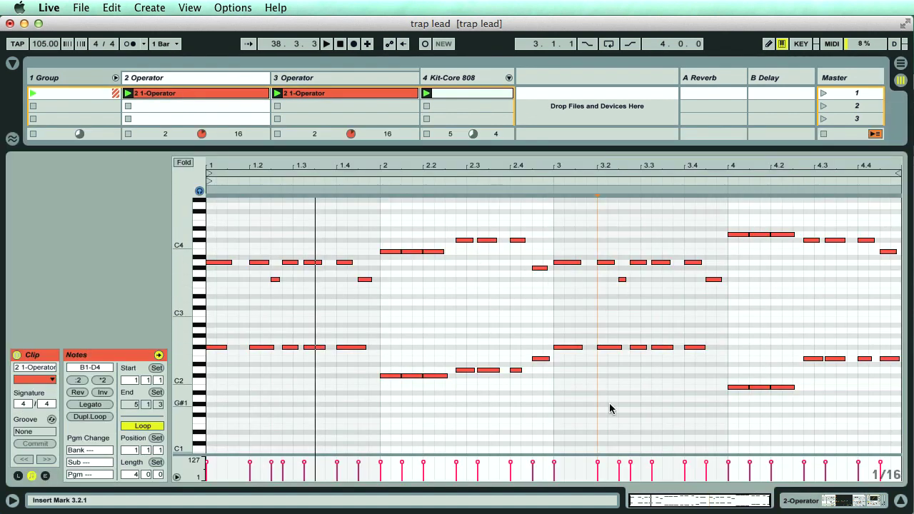
click(901, 502)
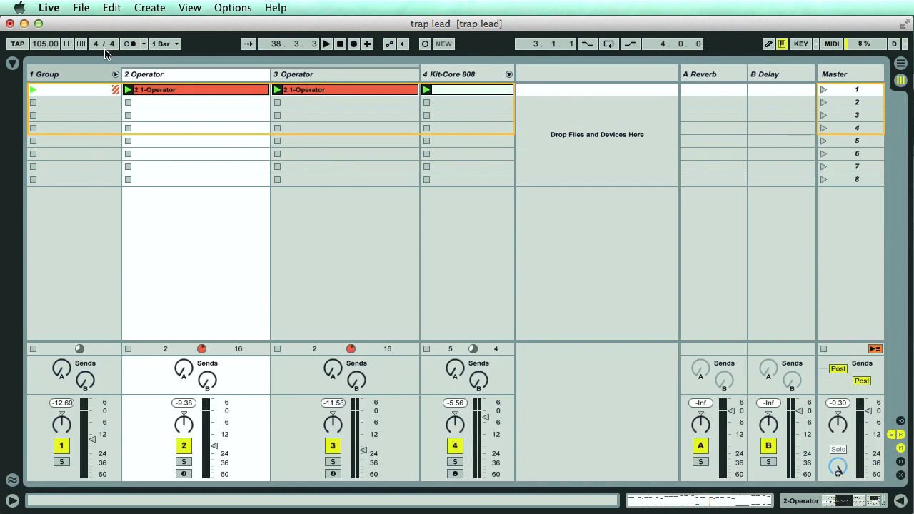
double_click(185, 80)
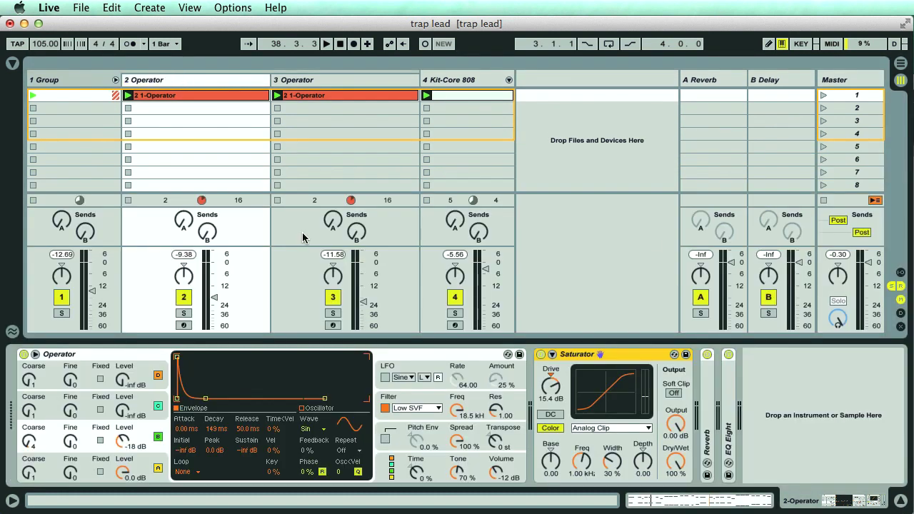
click(100, 352)
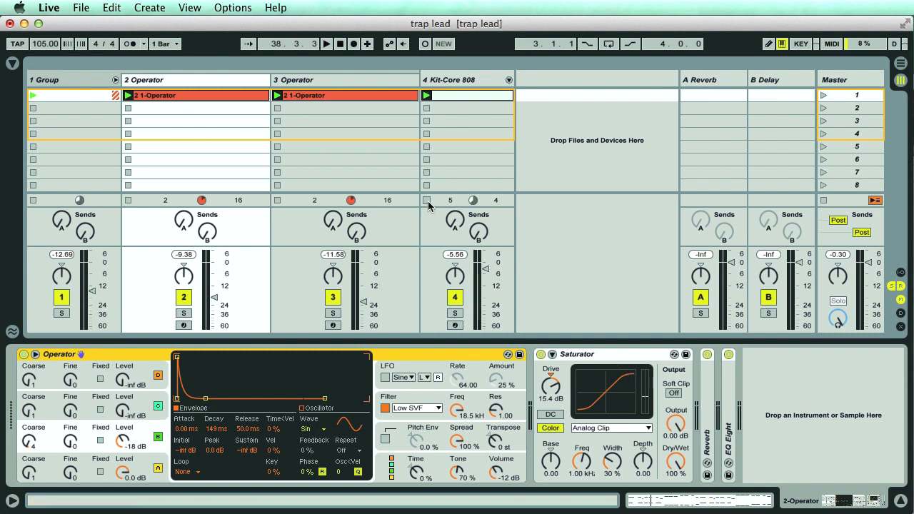
Play the lead while soloing and unsoloing track 1 to compare.
key(space)
click(62, 314)
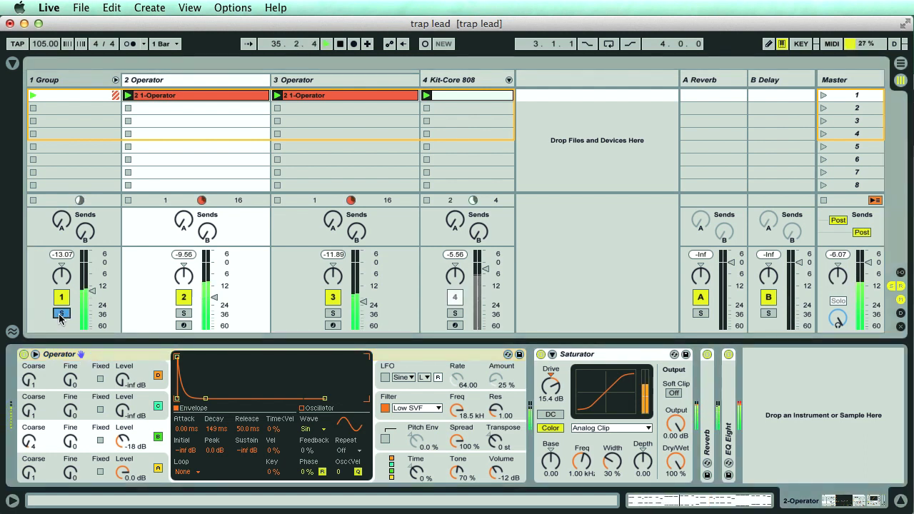
click(62, 314)
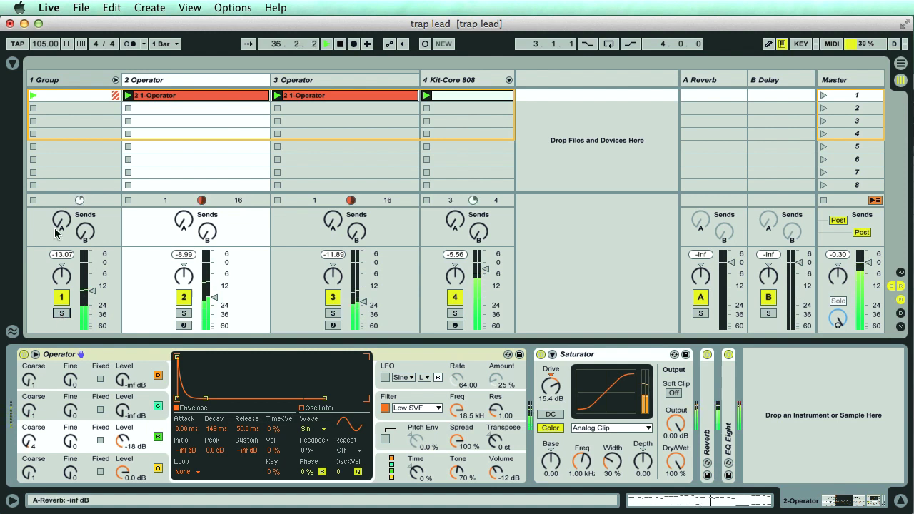
click(62, 314)
click(61, 314)
Arm track 2, solo track 1, and switch off tracks 3 and 4.
click(603, 228)
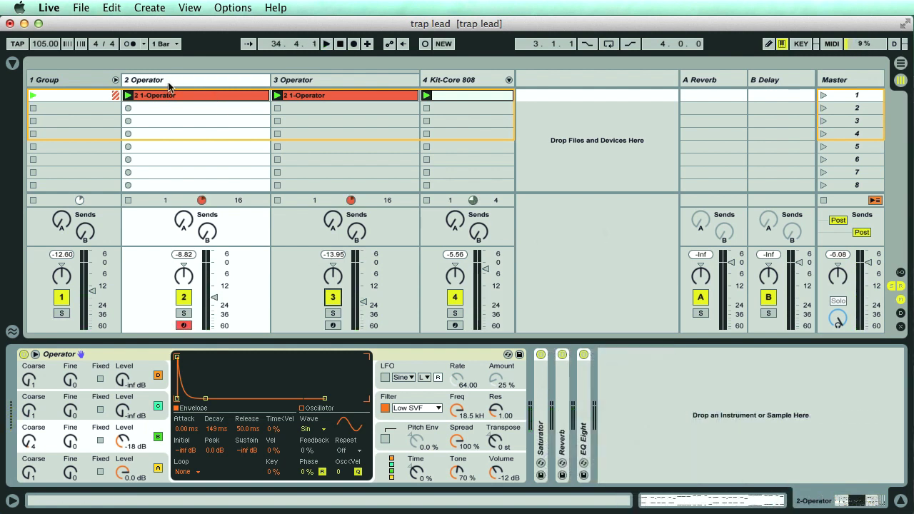
click(321, 85)
key(Left)
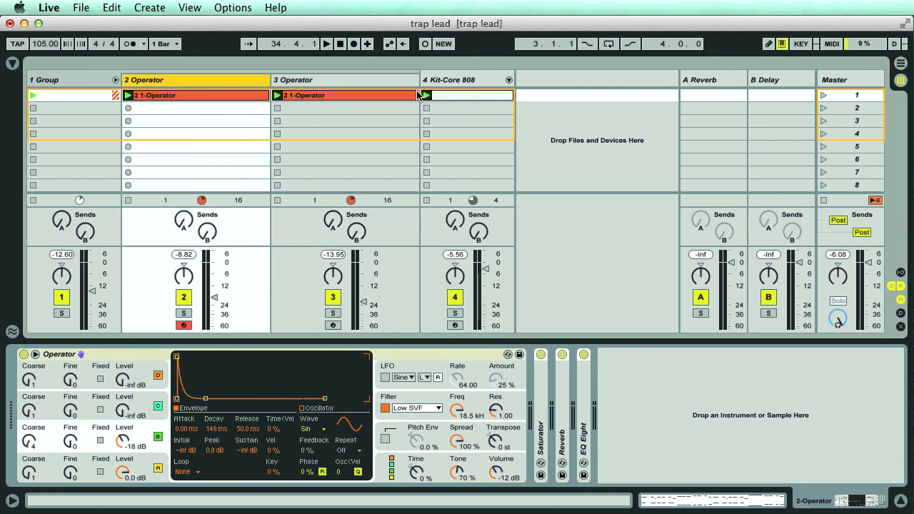
click(61, 313)
click(455, 297)
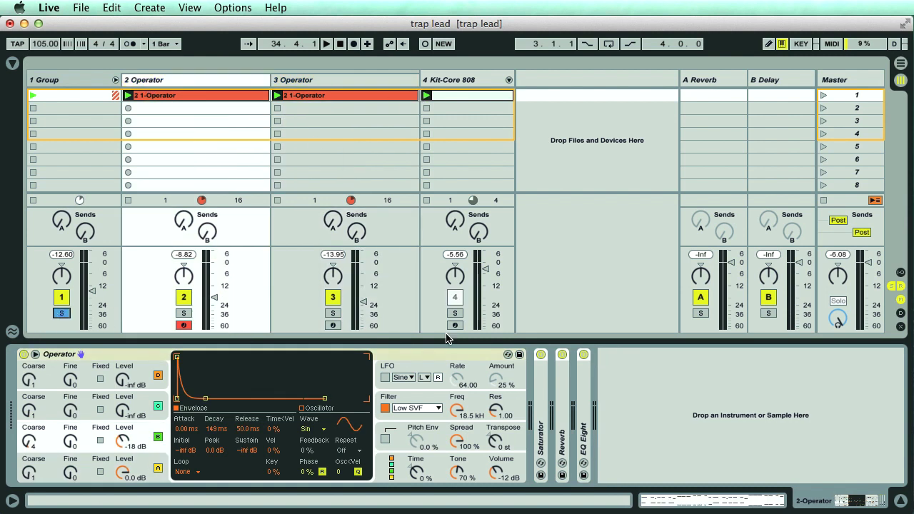
click(334, 298)
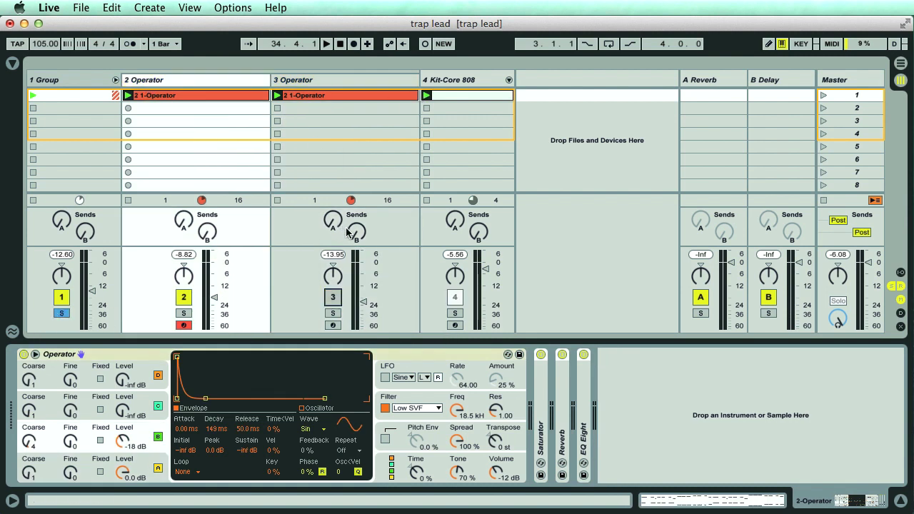
Open the lead clip and enlarge its note editor to show the melody from C2 to C4.
click(189, 94)
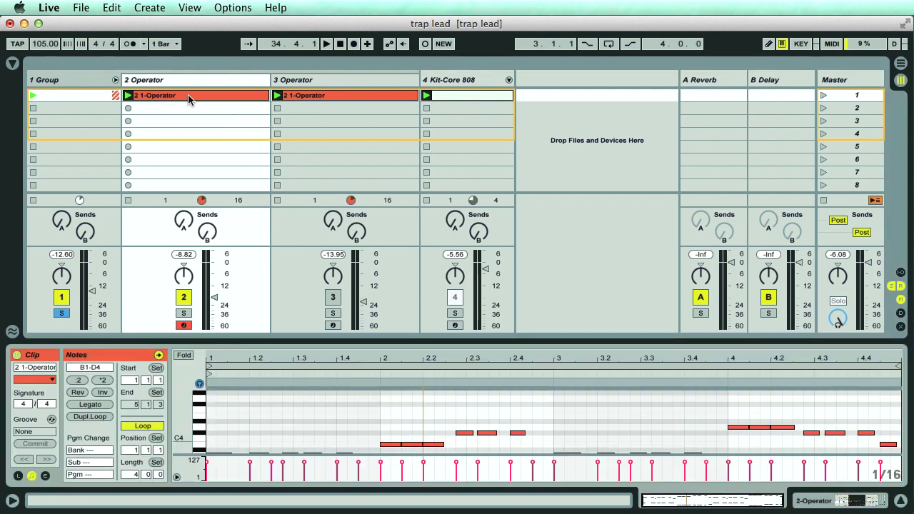
drag(523, 342, 523, 149)
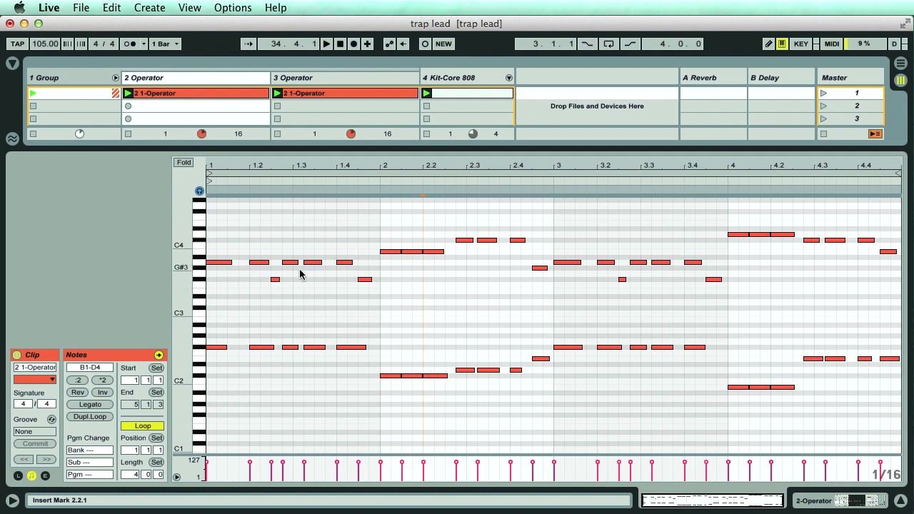
Mute the upper notes from F#3 to D4, then select the F#2 row.
drag(215, 211, 890, 328)
key(0)
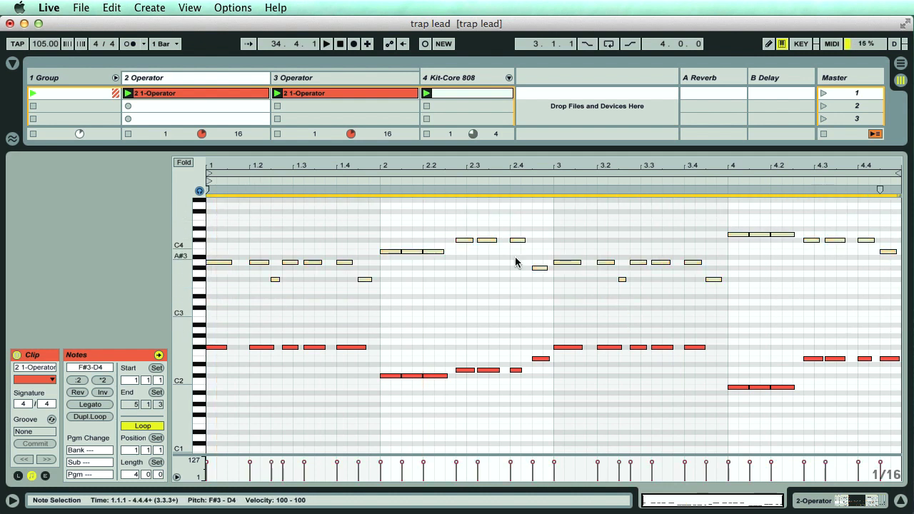
click(394, 314)
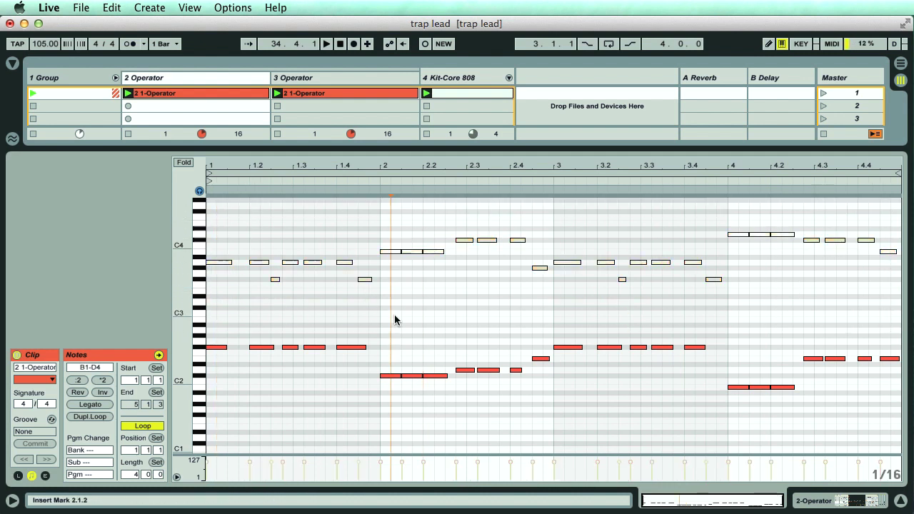
click(202, 348)
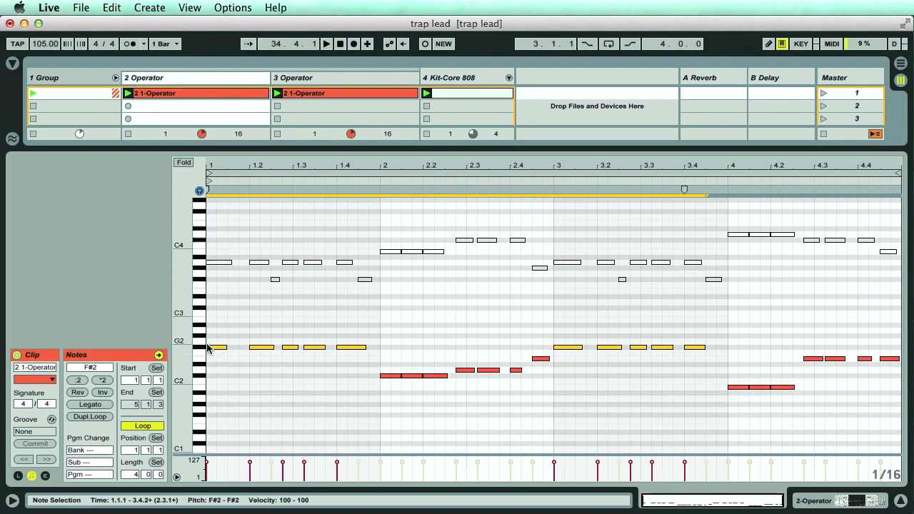
click(199, 336)
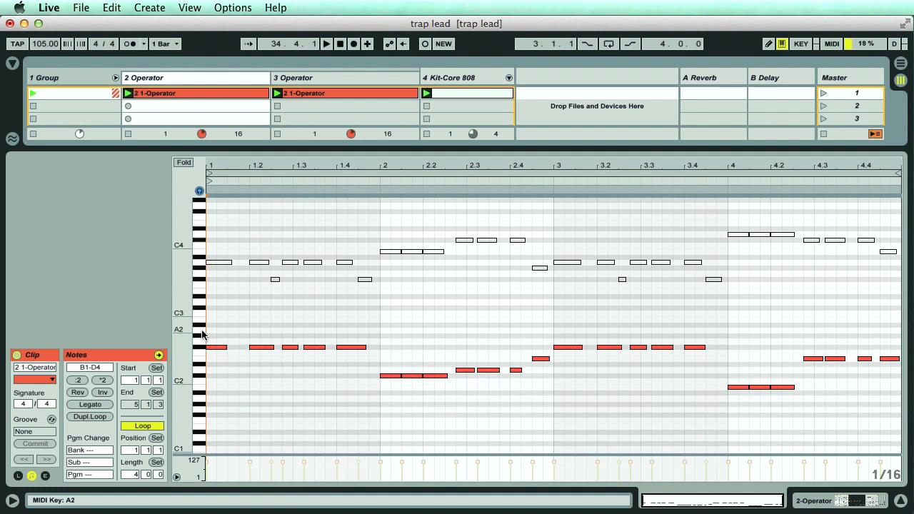
click(200, 303)
click(200, 280)
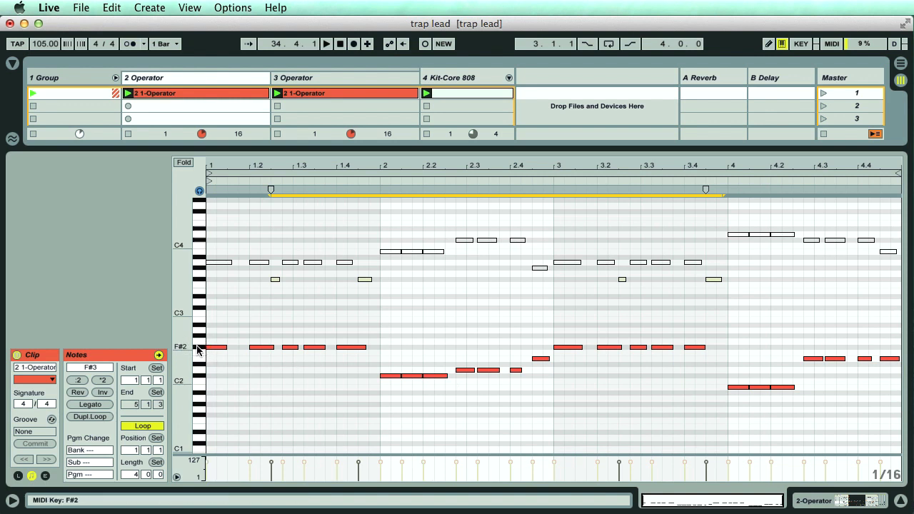
click(257, 348)
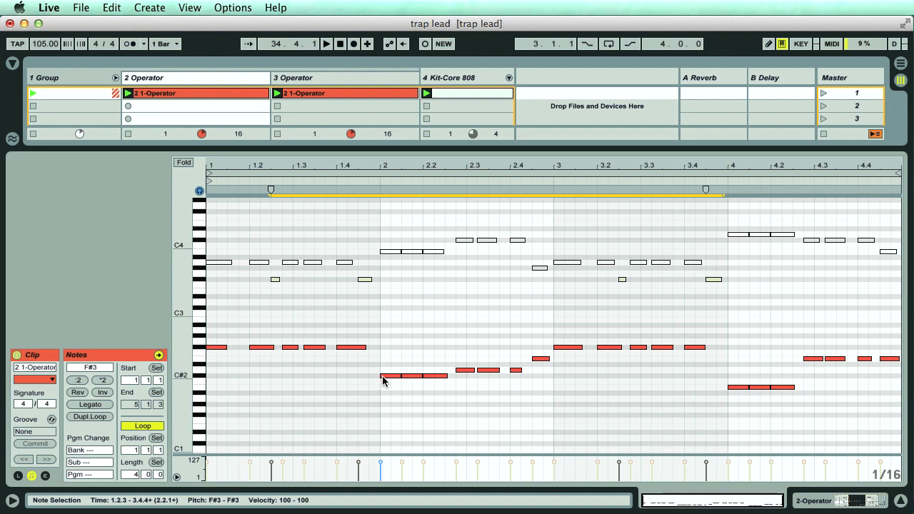
click(201, 312)
click(198, 375)
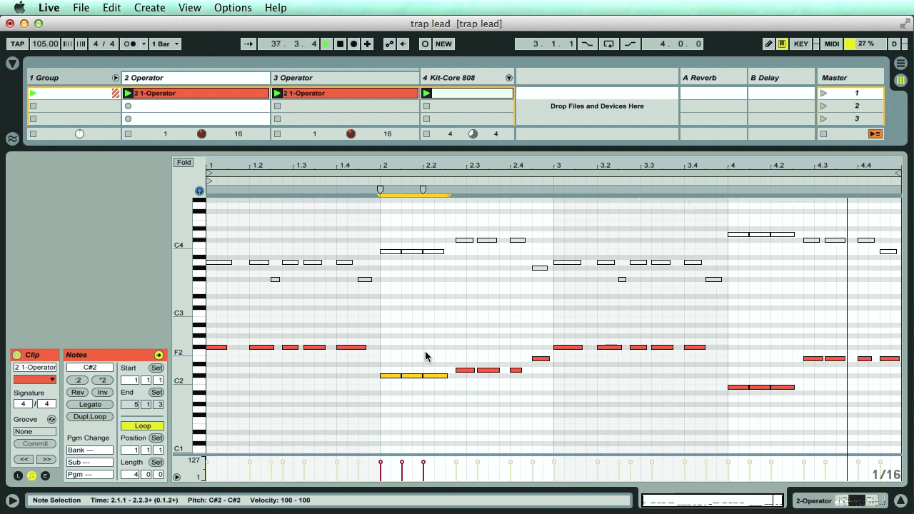
Select the upper F#3–D4 notes, then the F#2 and A2 note rows.
click(363, 301)
drag(210, 216, 901, 310)
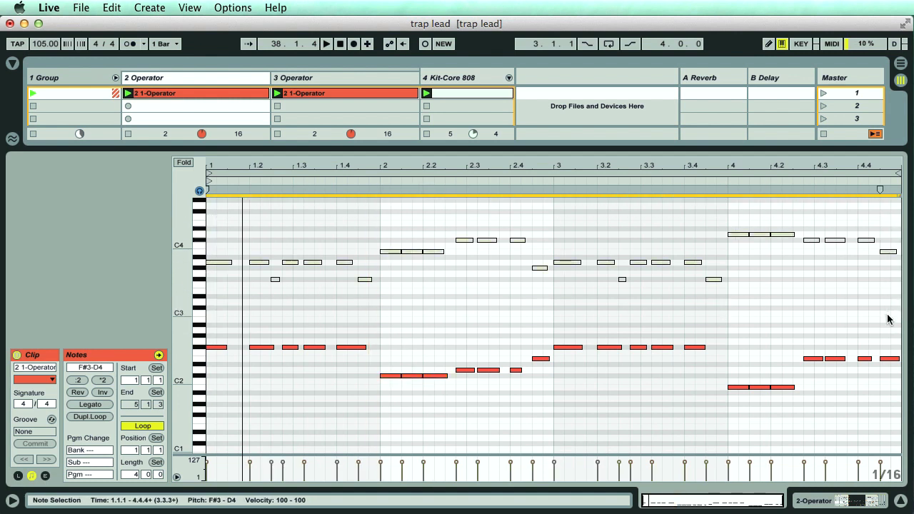
click(282, 298)
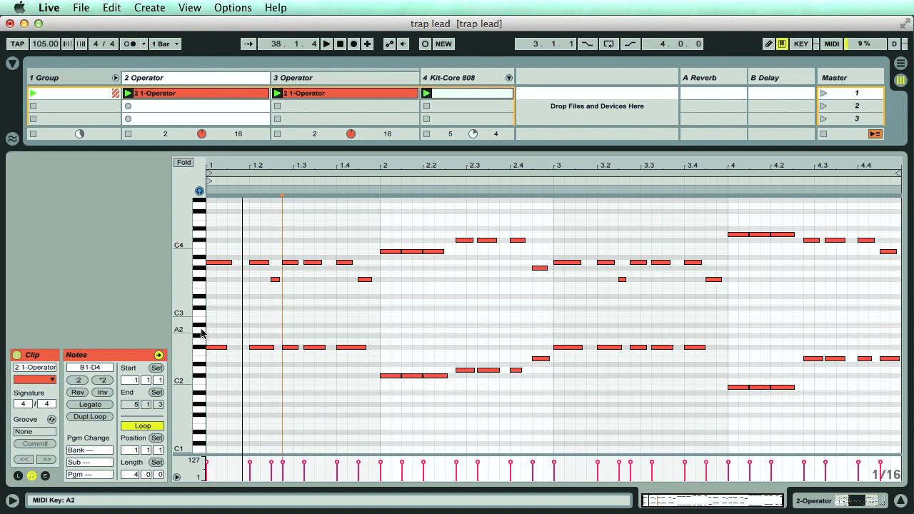
click(203, 347)
click(202, 333)
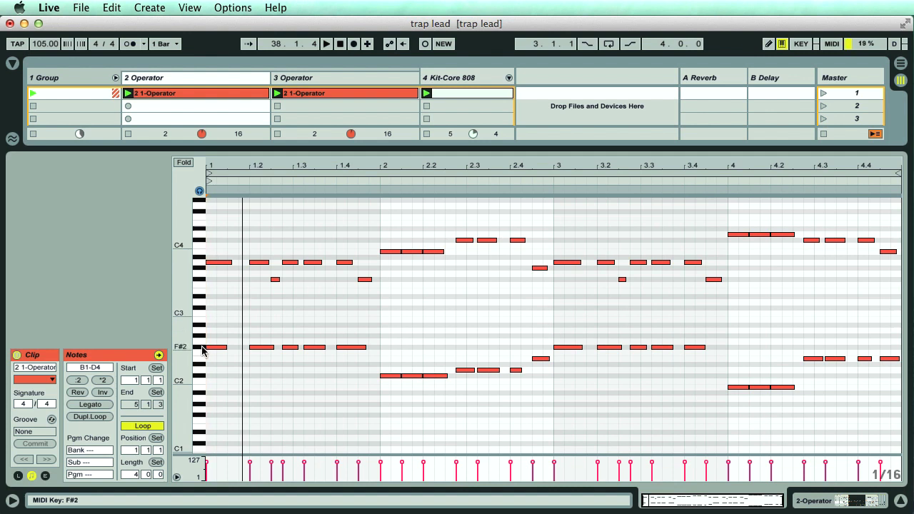
click(201, 348)
click(201, 333)
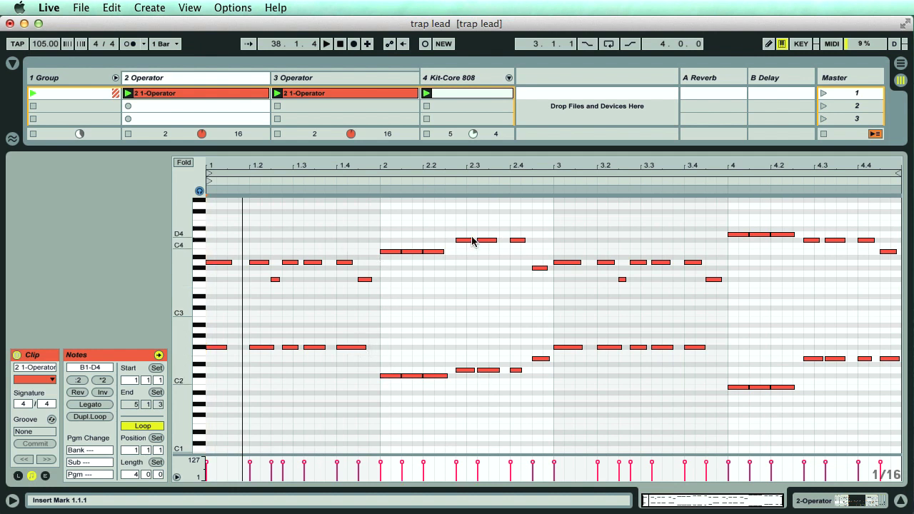
Select the A3, D4 and C#4 rows and play to audition them.
click(200, 263)
click(200, 251)
click(200, 240)
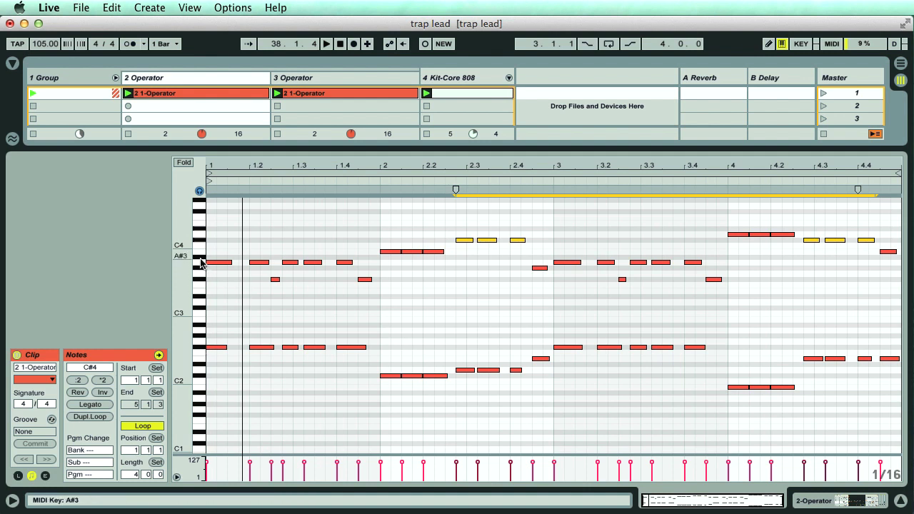
key(space)
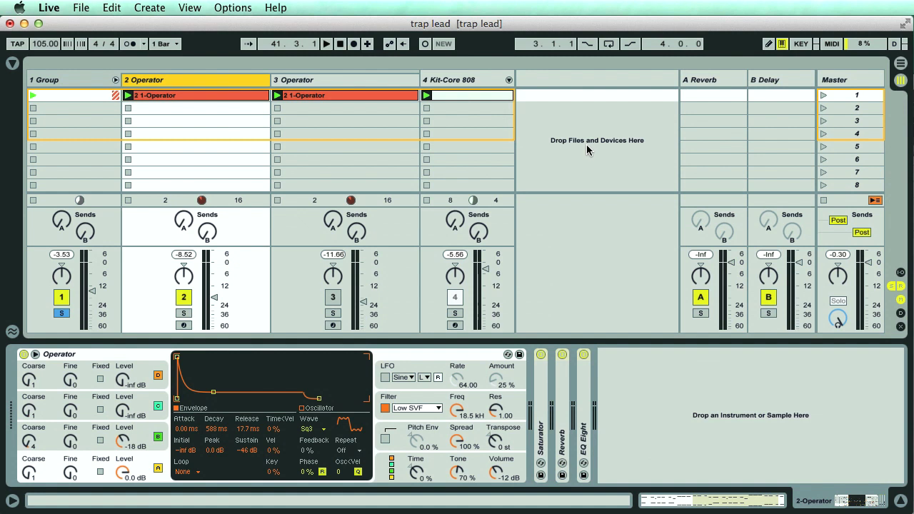
Insert a new MIDI track after 2 Operator and load a default Operator onto it.
click(297, 80)
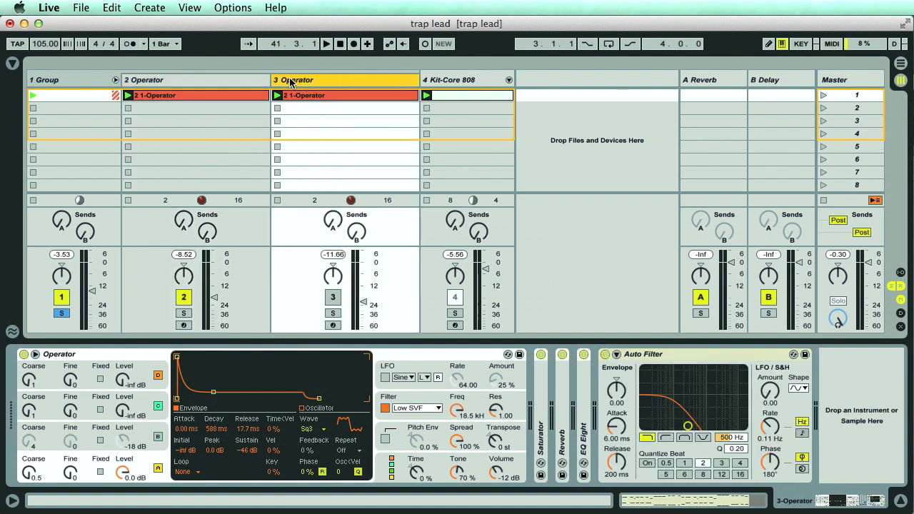
click(155, 81)
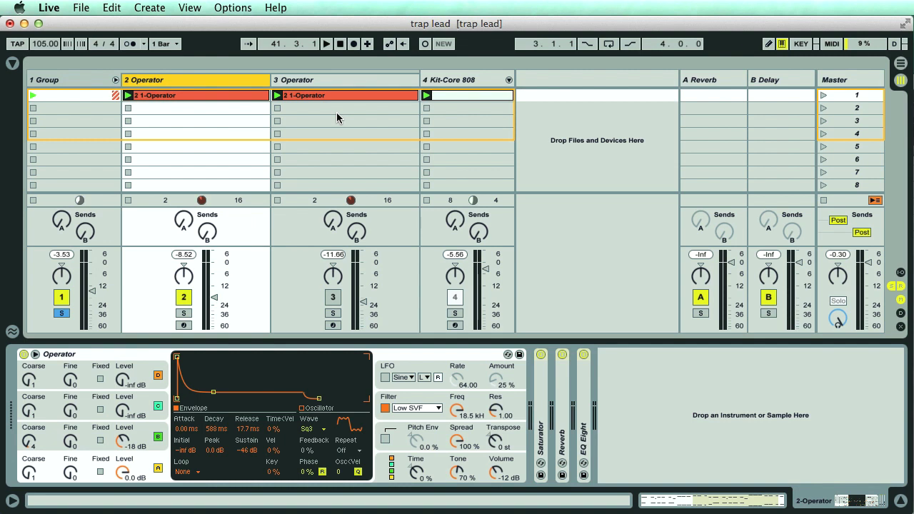
key(super+shift+t)
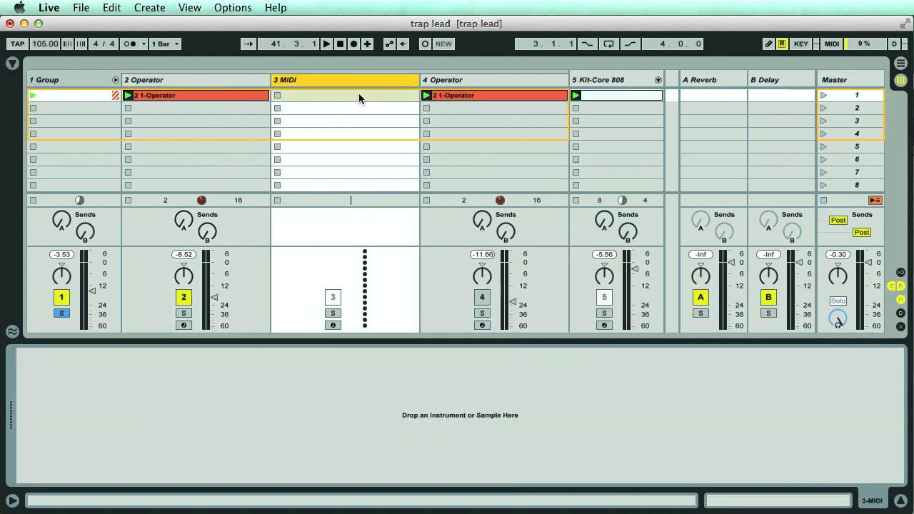
click(12, 63)
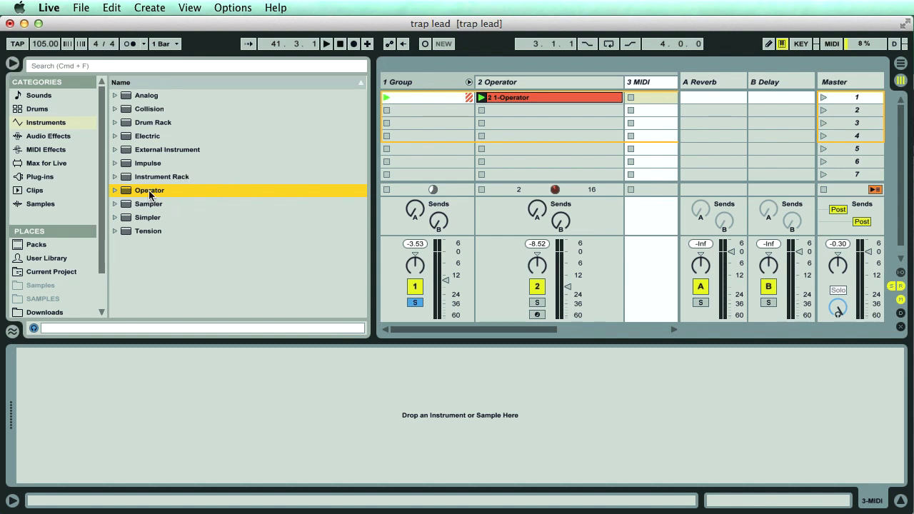
double_click(148, 190)
On the new track 3, shorten oscillator A's decay to 315 ms with sustain at -inf dB.
click(12, 63)
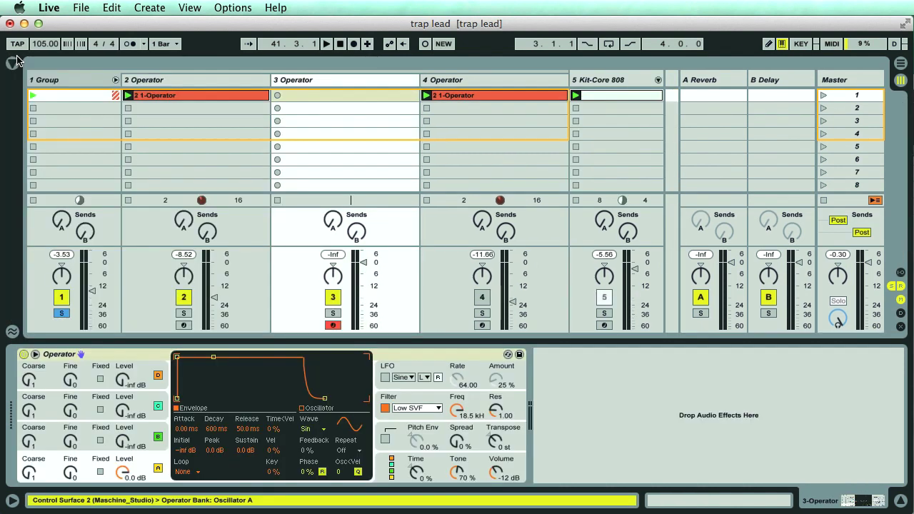
click(318, 79)
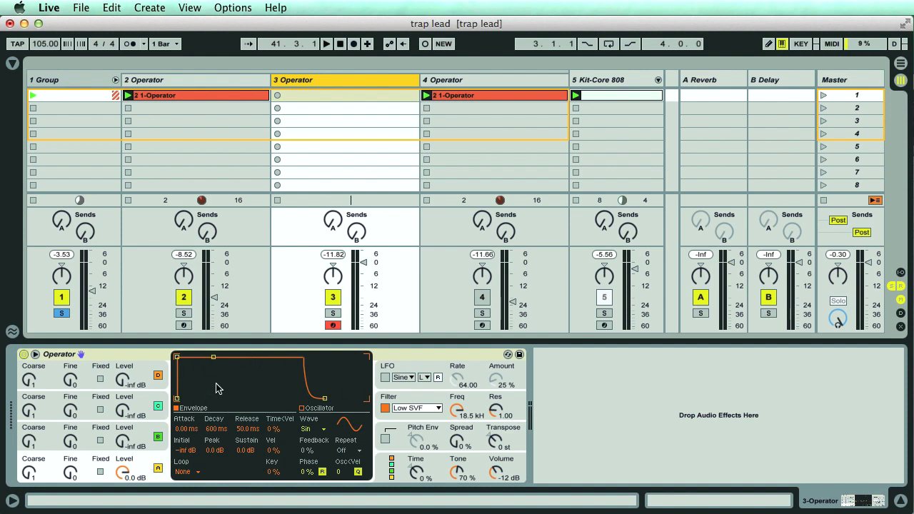
drag(215, 359, 210, 398)
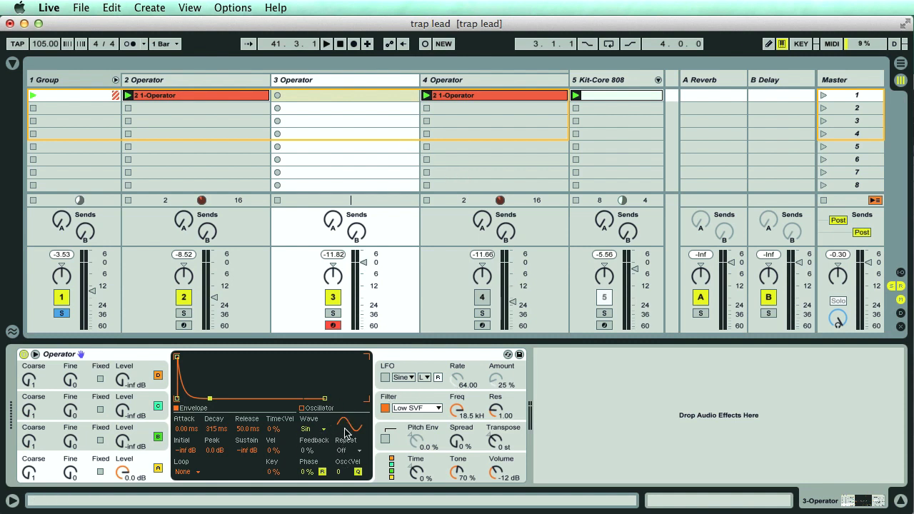
Try the Sq16 and Sq64 waveforms, settling on Sq3 for oscillator A.
click(318, 430)
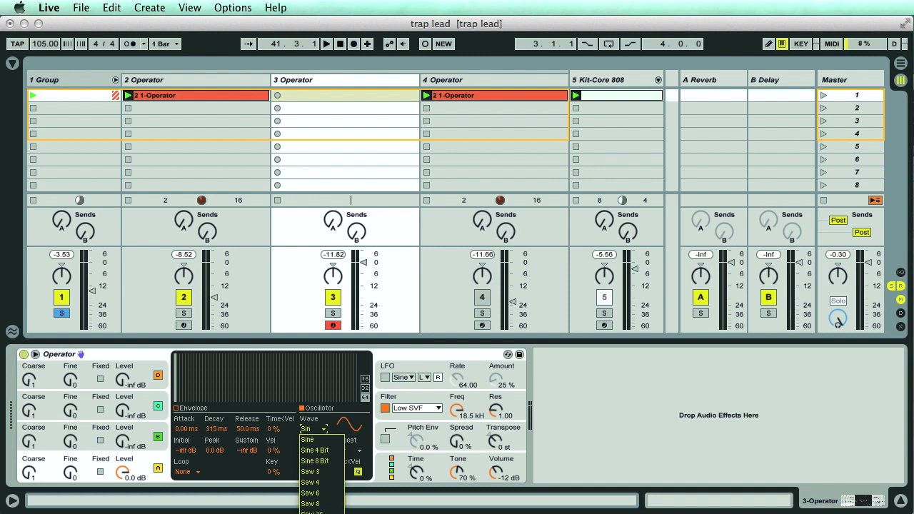
key(Return)
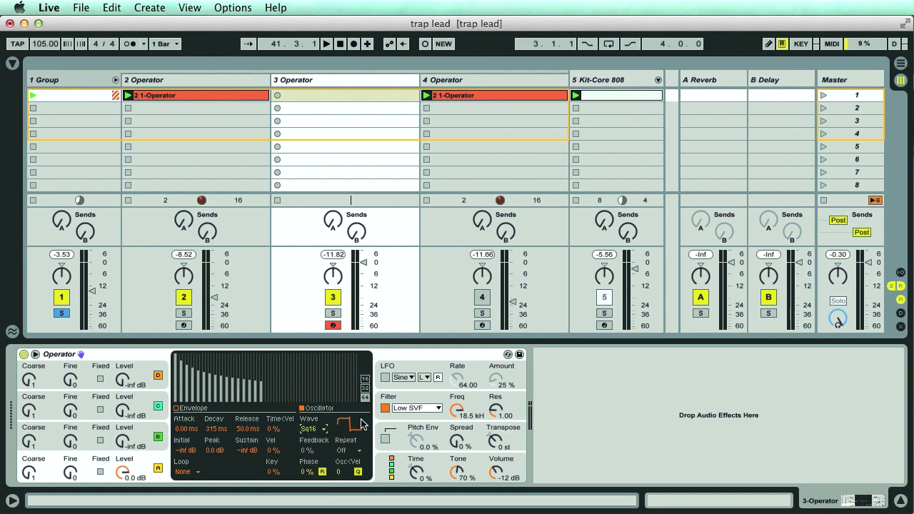
click(307, 430)
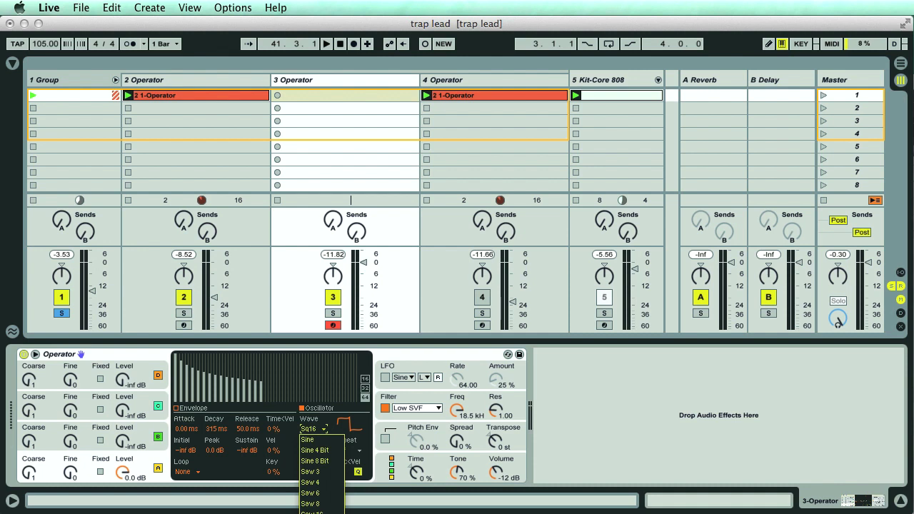
key(Down)
key(Down)
key(Return)
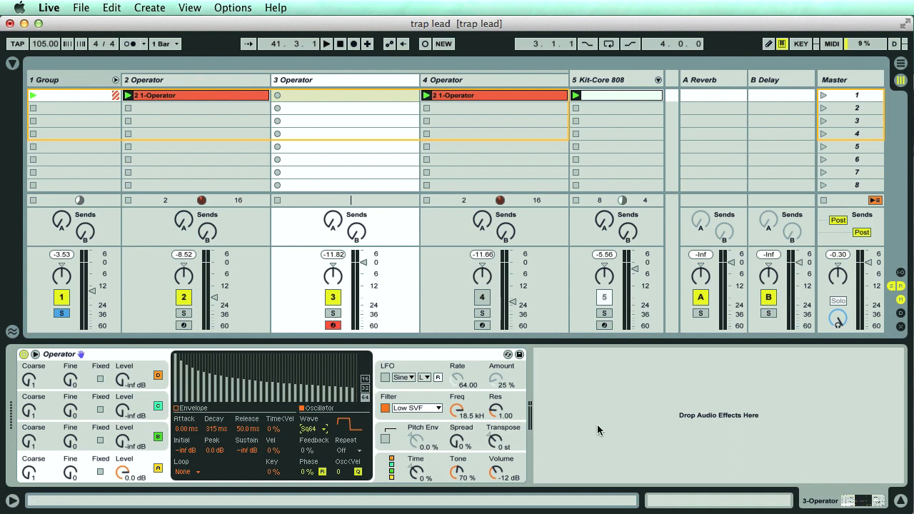
click(309, 429)
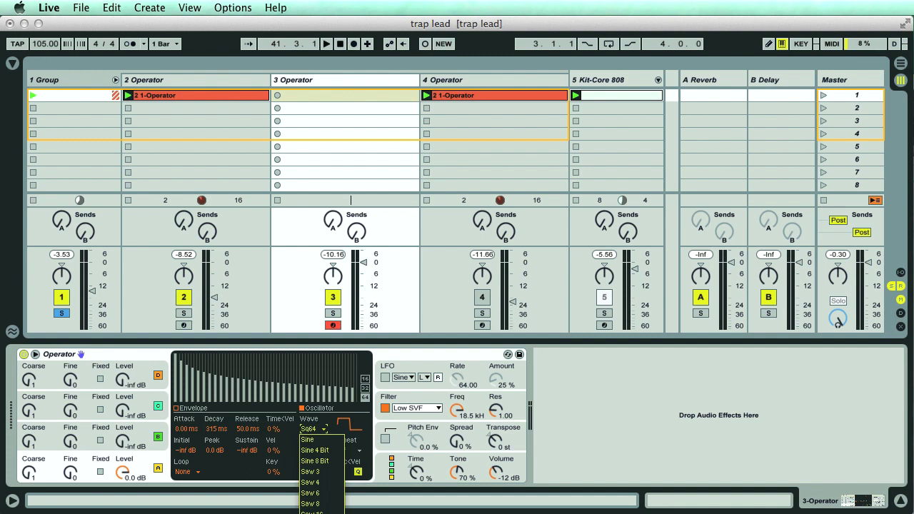
click(315, 511)
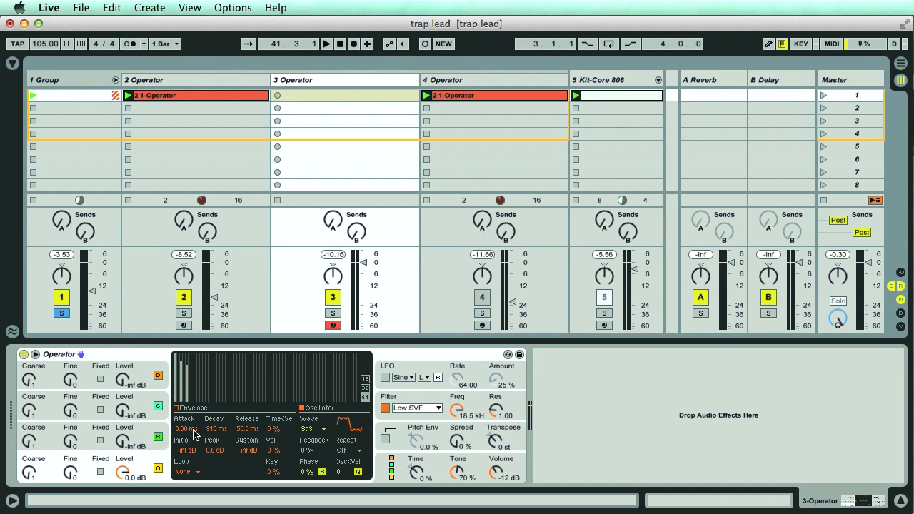
Copy track 2's lead clip into track 3's first slot and switch off track 2.
click(123, 447)
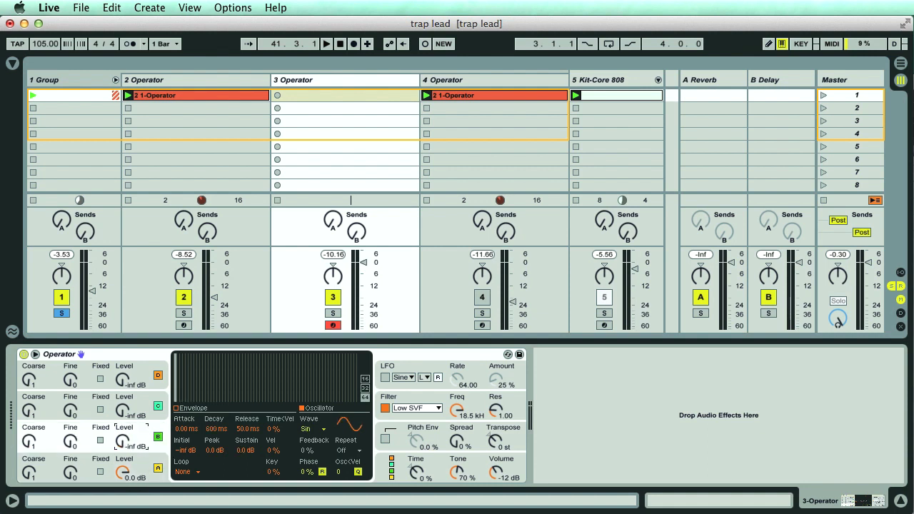
click(156, 97)
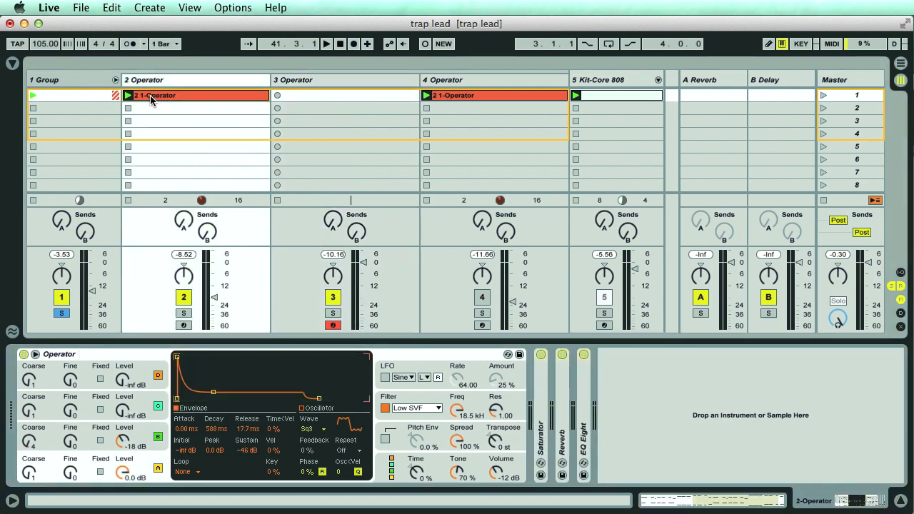
drag(150, 98, 323, 95)
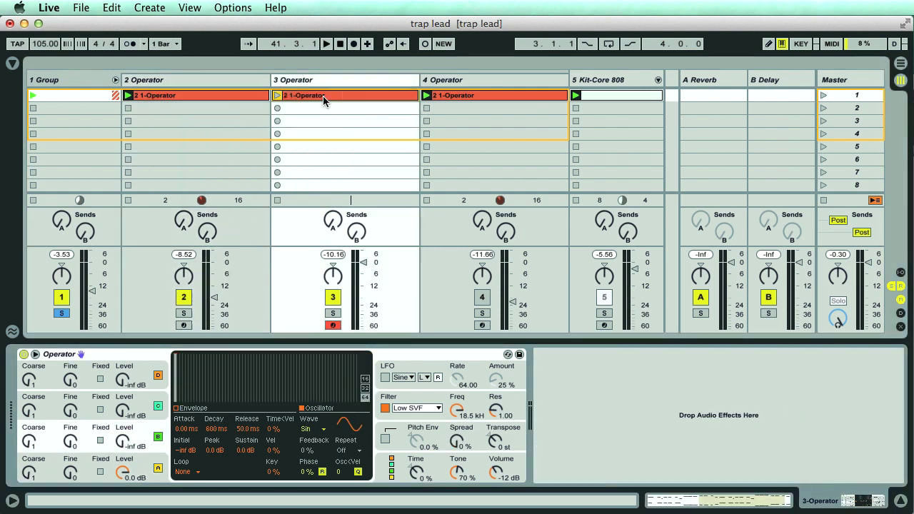
click(188, 297)
Play the new layer while raising oscillator B's level to 0.0 dB.
click(278, 96)
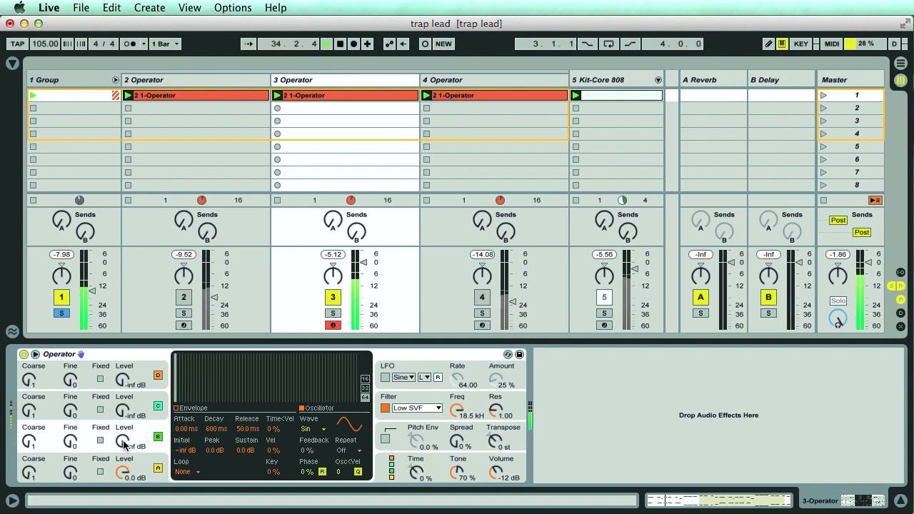
drag(123, 441, 123, 386)
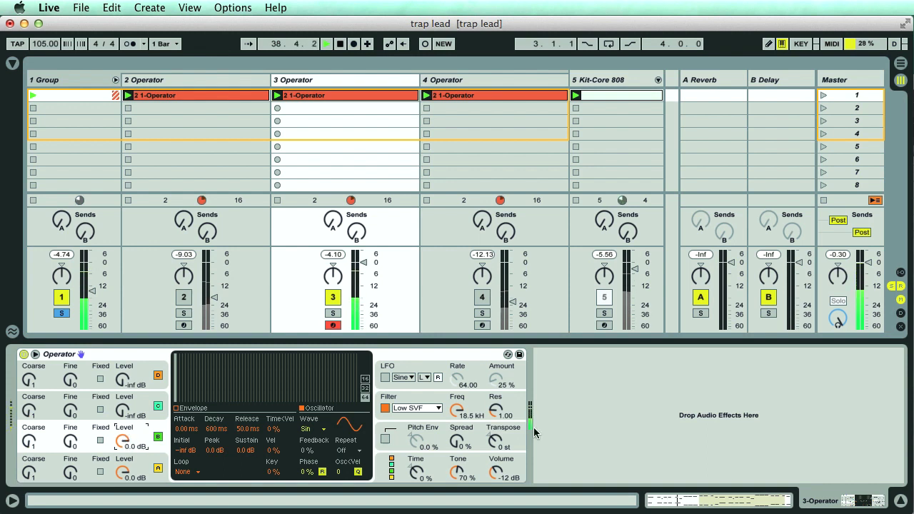
key(space)
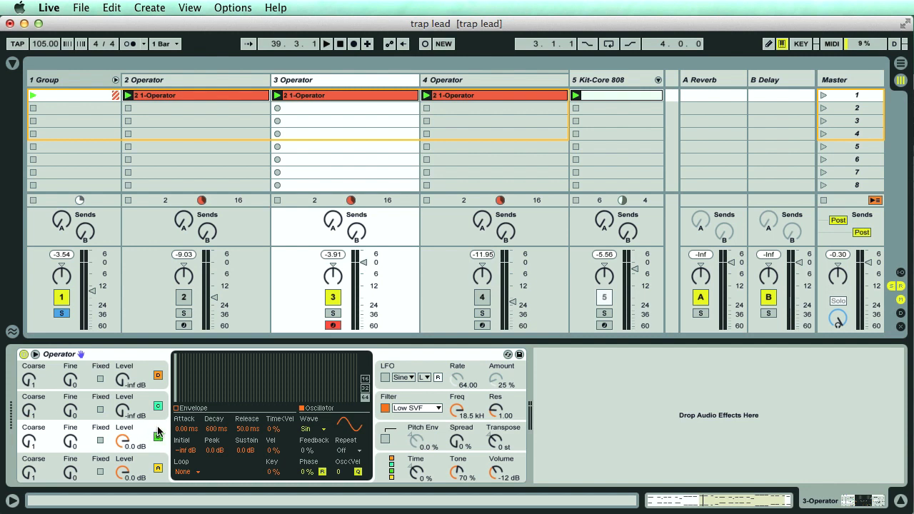
Give oscillator B a 191 ms decay with -inf dB sustain, comparing it on and off.
click(178, 410)
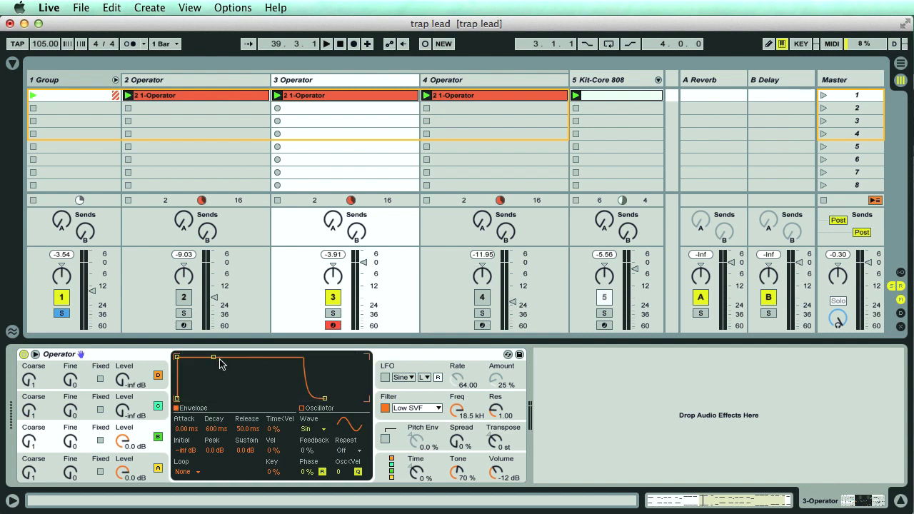
drag(214, 429, 214, 457)
click(161, 462)
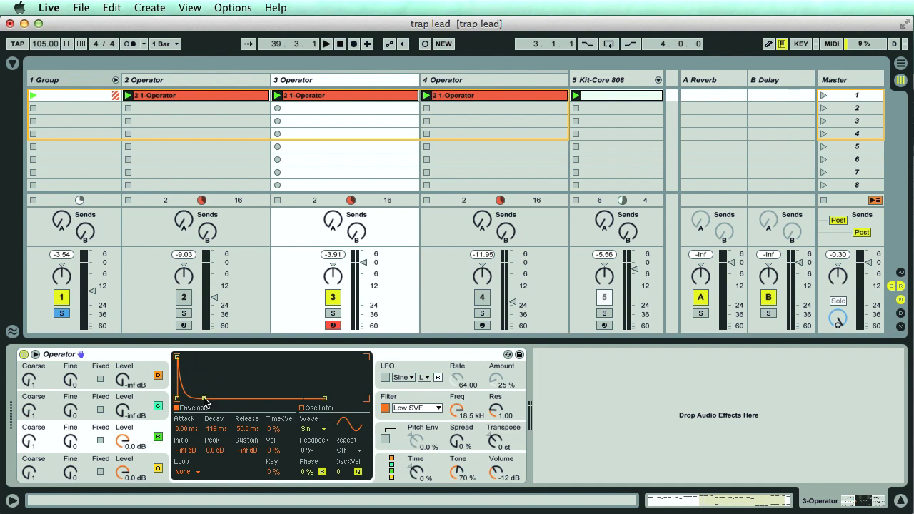
drag(205, 402, 207, 402)
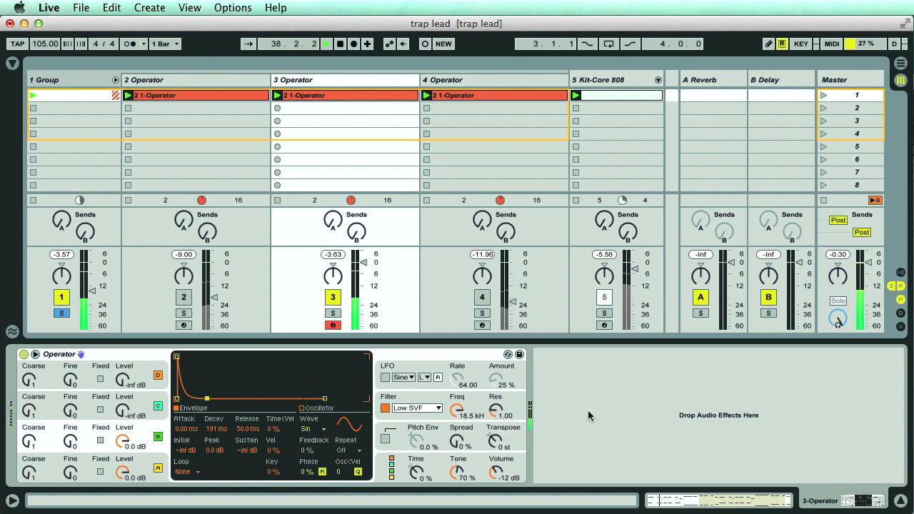
click(158, 437)
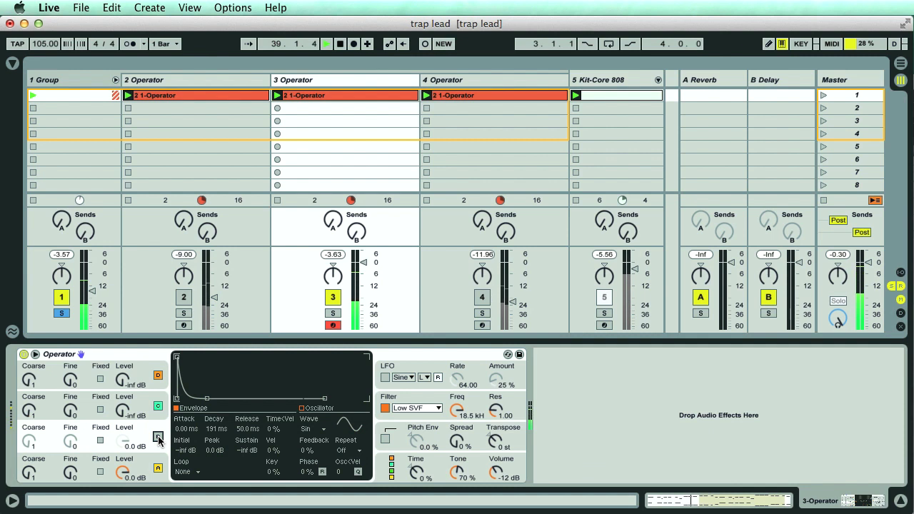
click(158, 437)
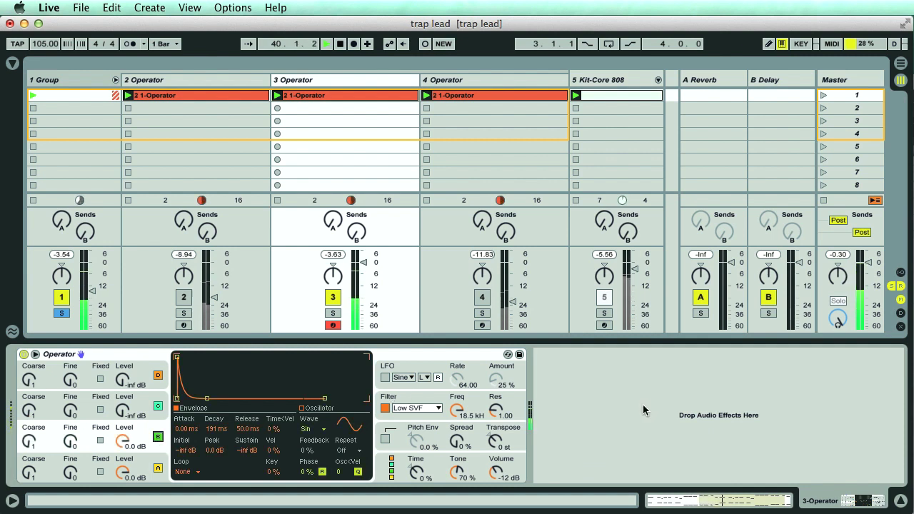
key(space)
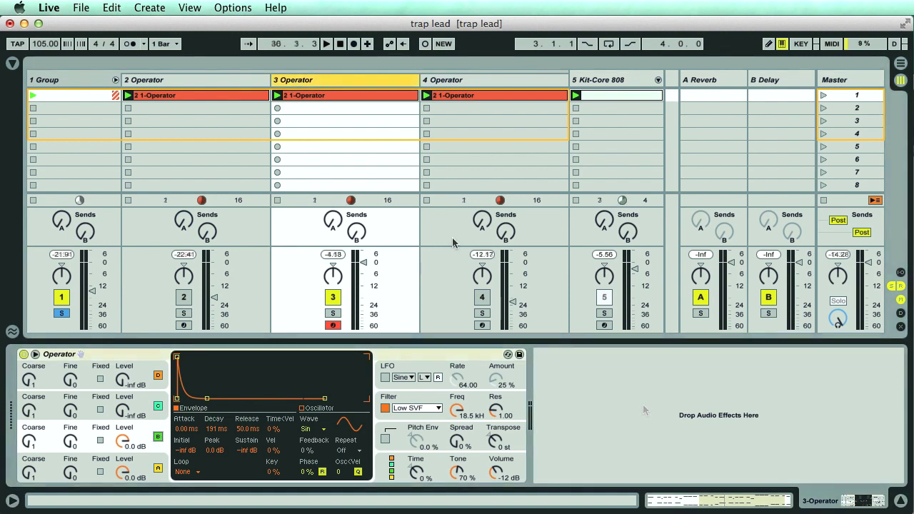
Switch track 2 back on and turn off track 3.
click(176, 82)
click(183, 297)
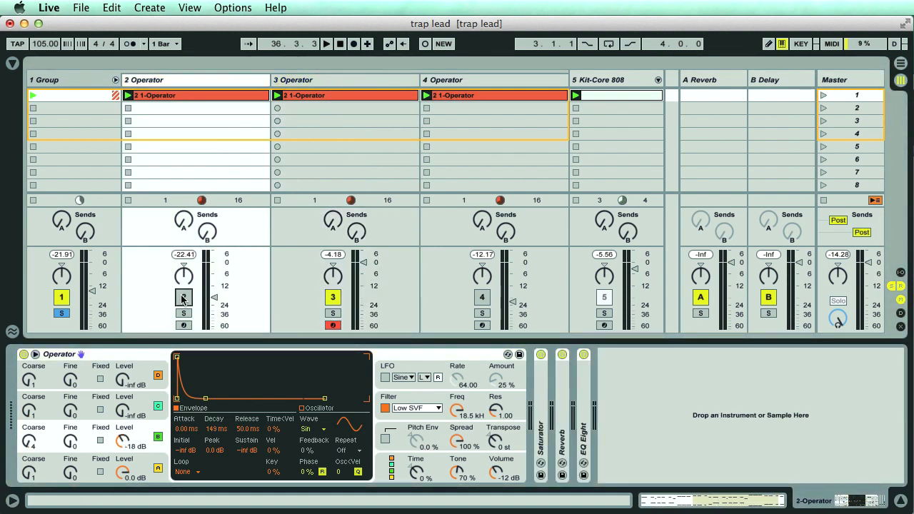
click(341, 299)
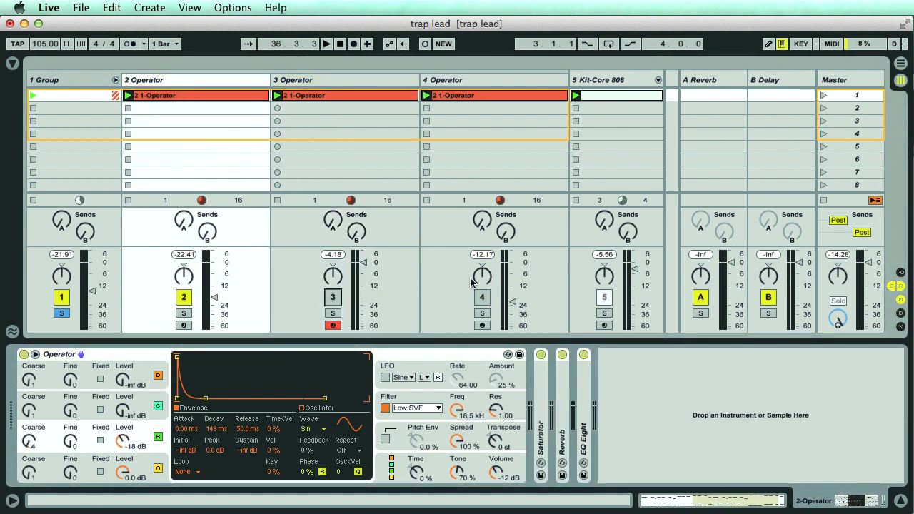
Bypass track 2's EQ Eight, Reverb and Saturator, play the dry layer, and expand the Saturator.
click(584, 355)
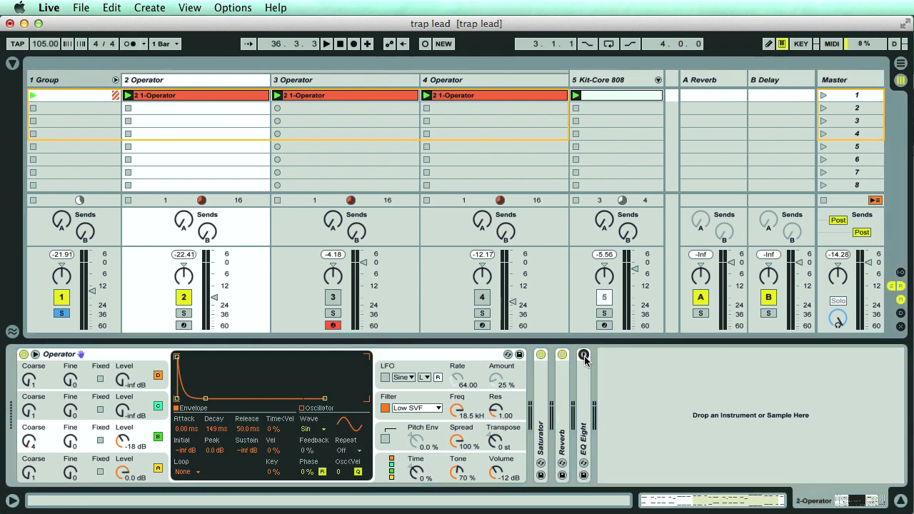
click(562, 354)
click(541, 354)
click(135, 357)
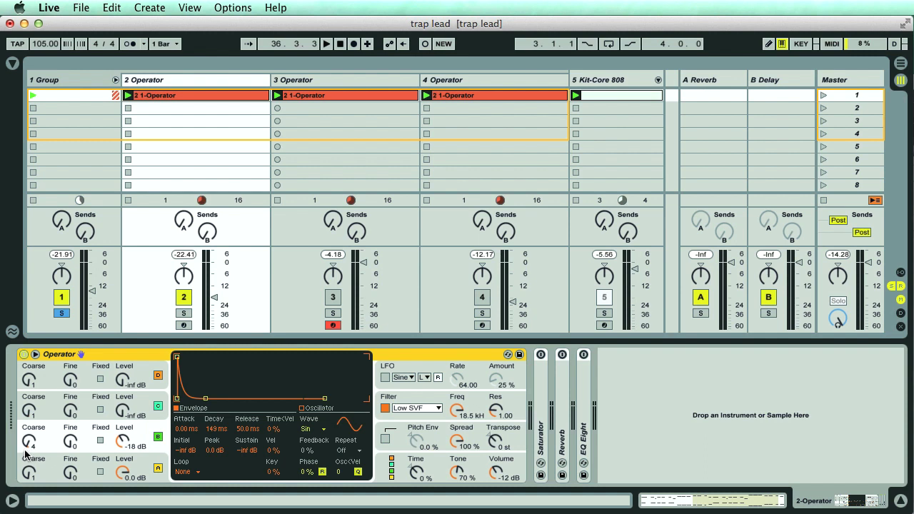
key(space)
double_click(539, 418)
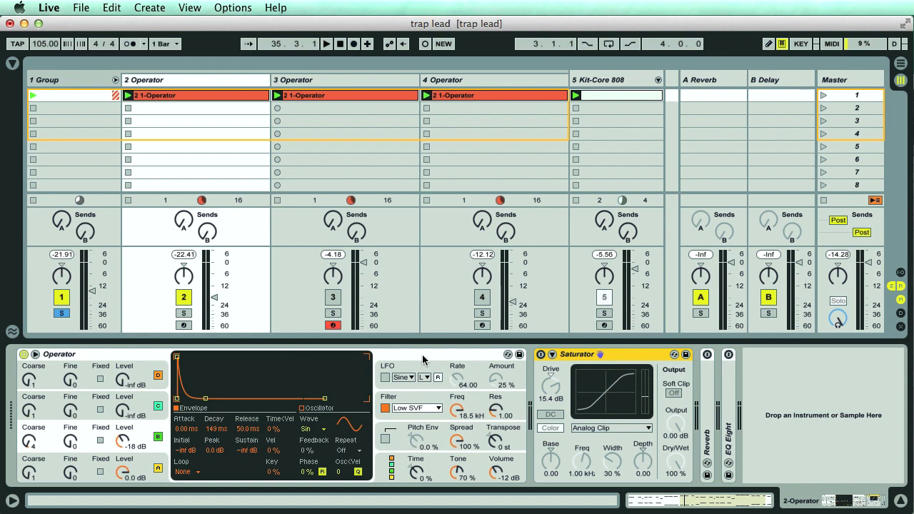
Turn the Saturator back on while the lead plays.
key(space)
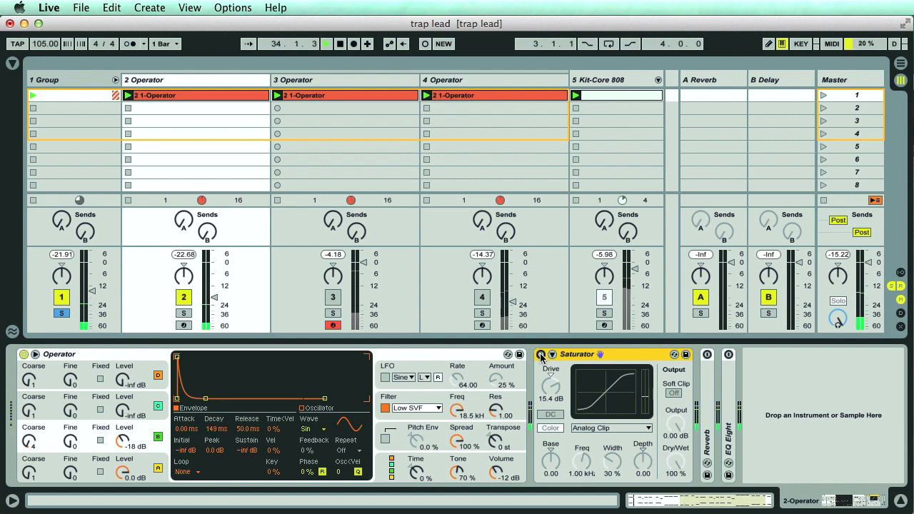
click(541, 355)
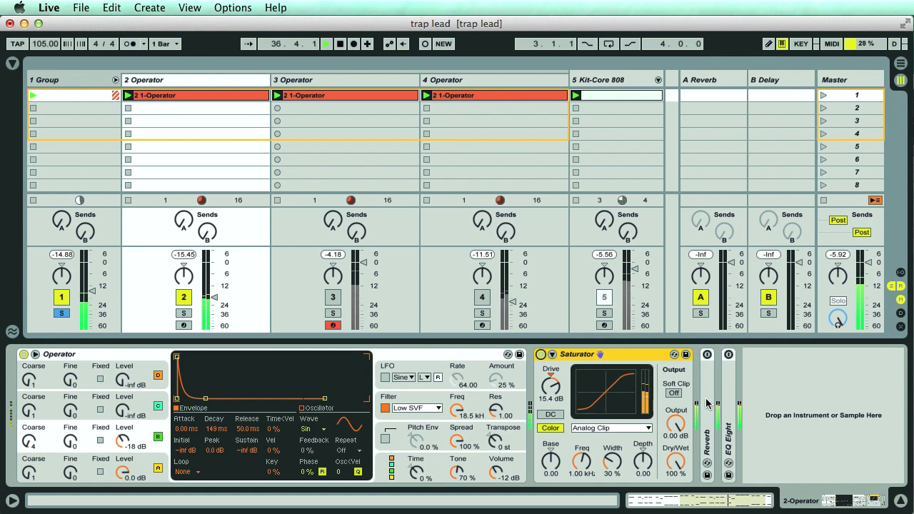
key(space)
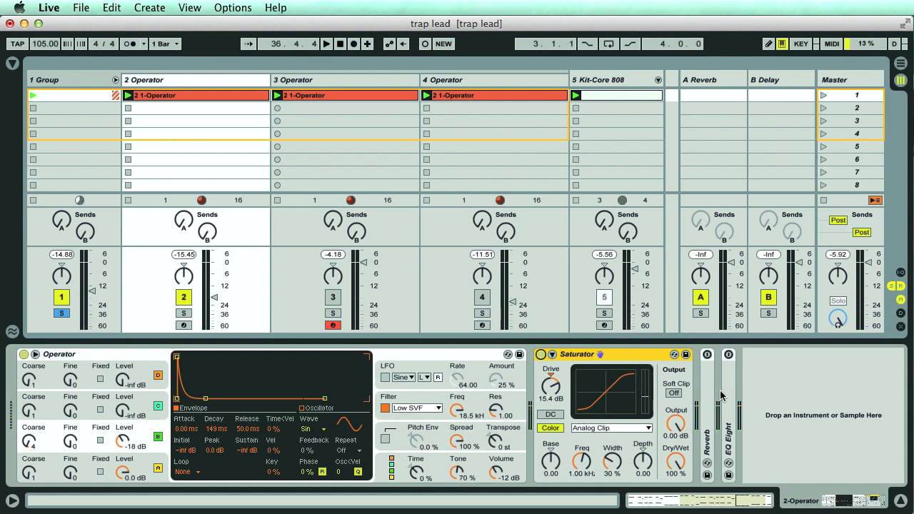
Expand the Reverb and EQ Eight and switch both back on.
double_click(709, 403)
mouse_move(847, 506)
mouse_down()
mouse_move(883, 506)
mouse_move(849, 506)
mouse_move(862, 505)
mouse_up()
double_click(825, 450)
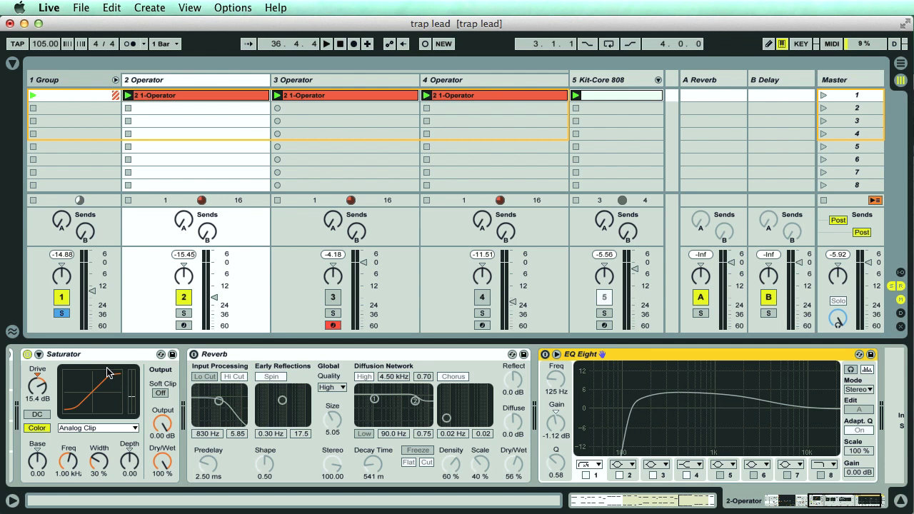
click(193, 355)
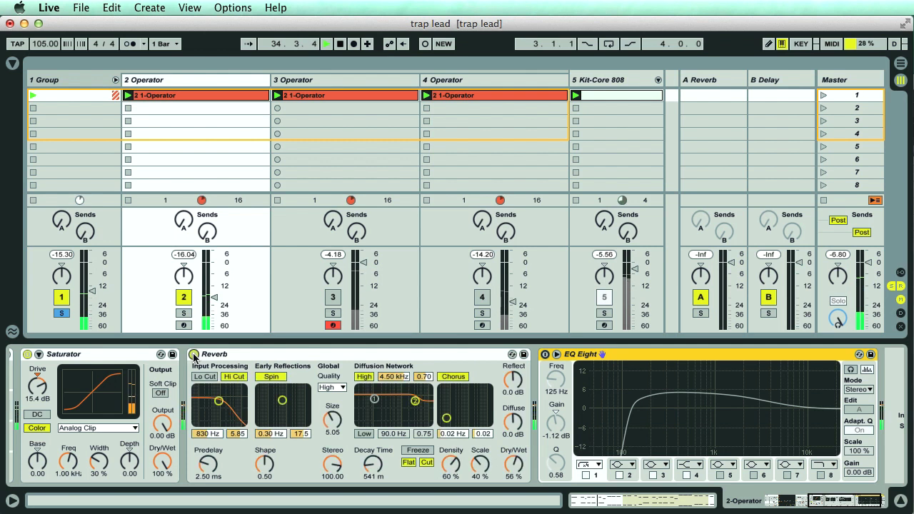
click(545, 355)
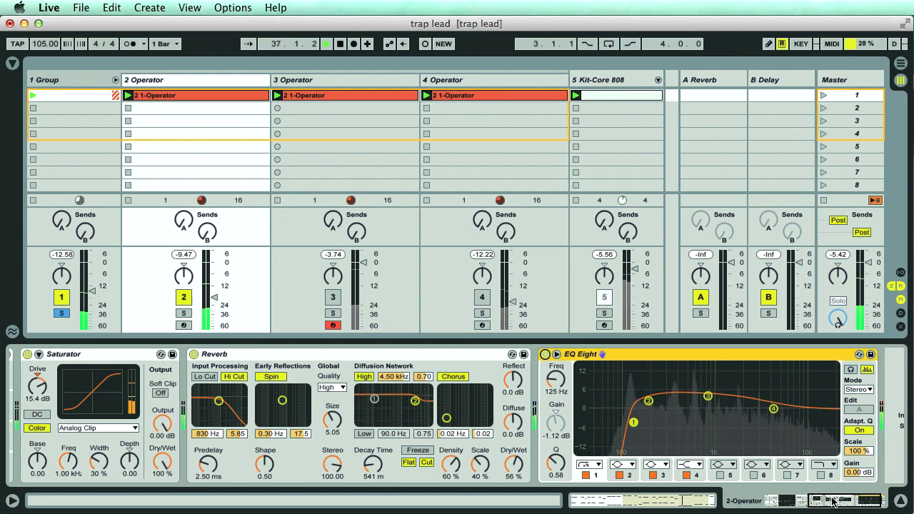
key(space)
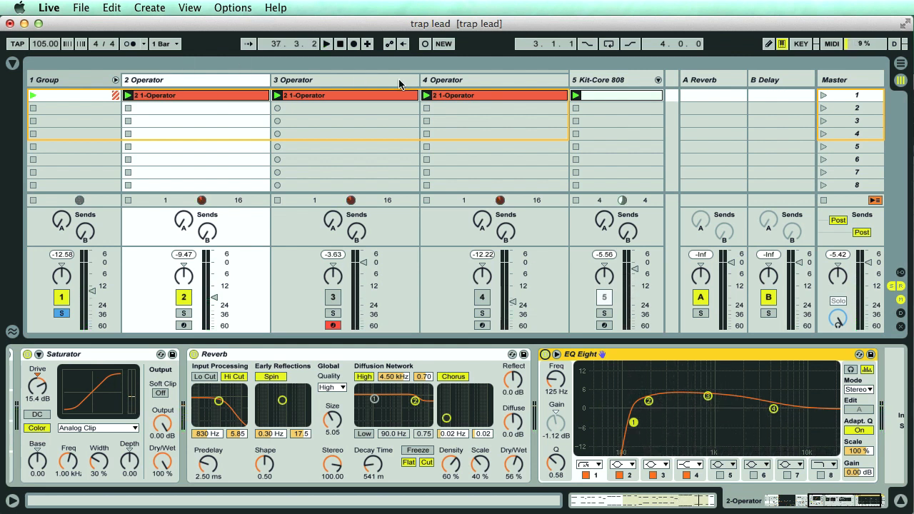
Show track 4's EQ Eight and Auto Filter chain and select its Auto Filter.
click(451, 80)
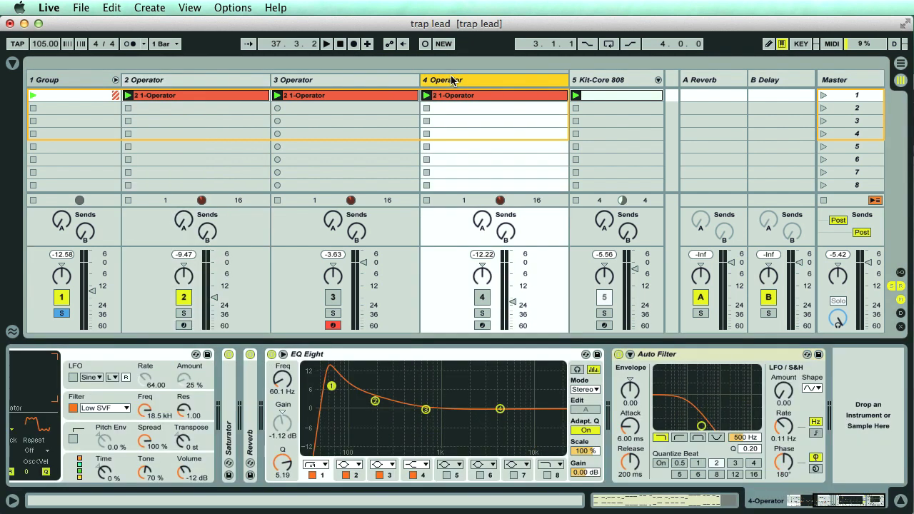
click(189, 80)
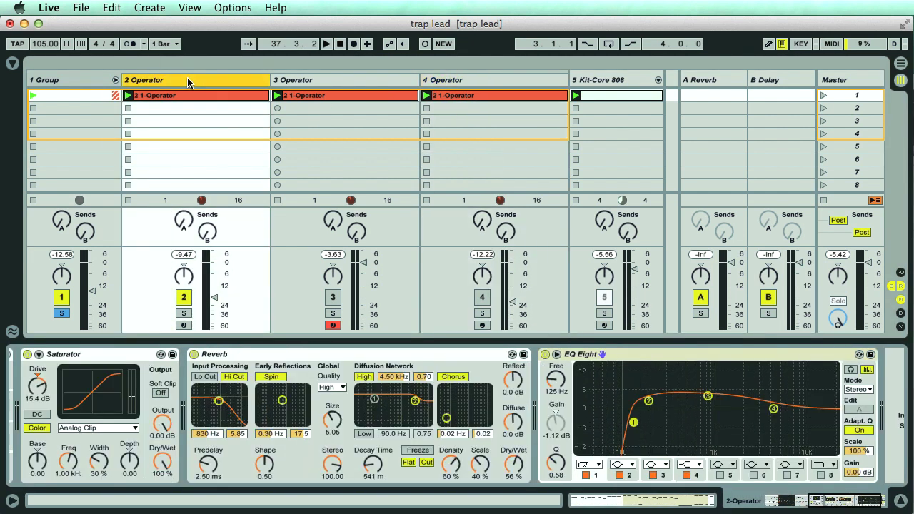
click(460, 80)
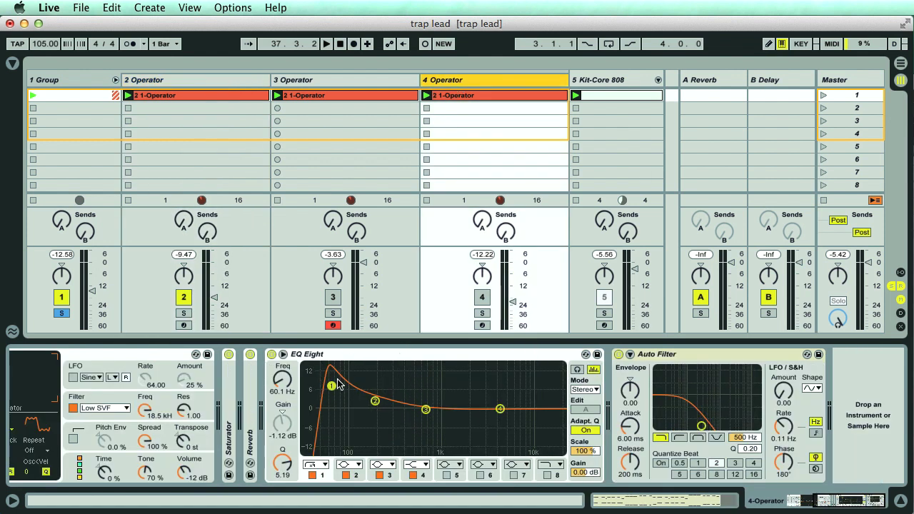
click(702, 353)
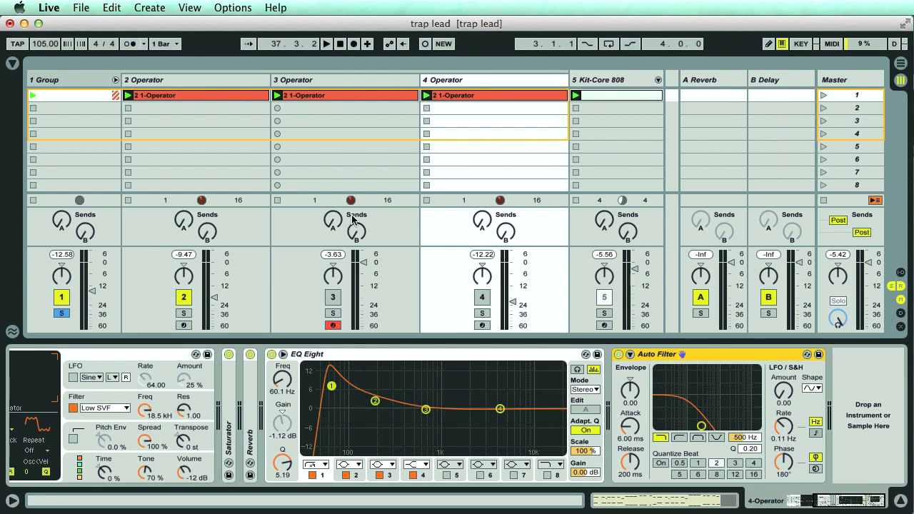
A/B tracks 2 and 4 during playback with their activators, ending with both on.
click(482, 297)
click(183, 298)
key(space)
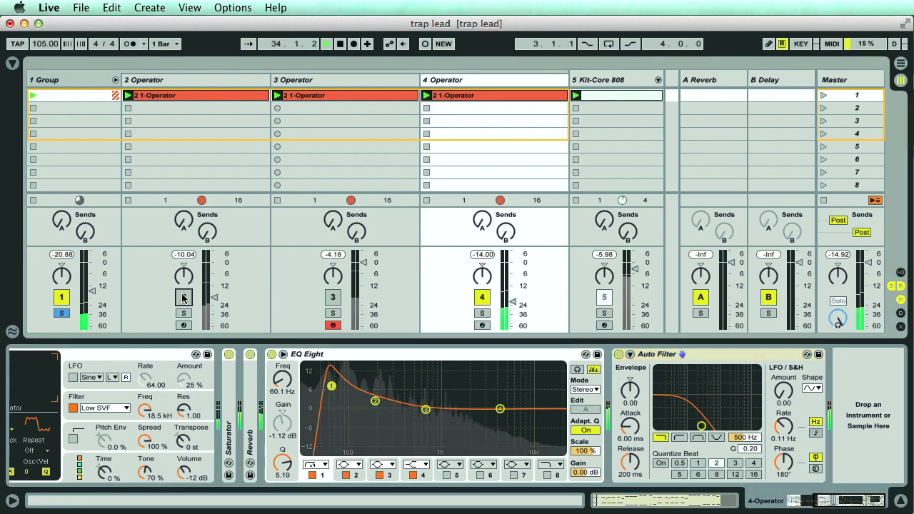
click(482, 297)
click(183, 297)
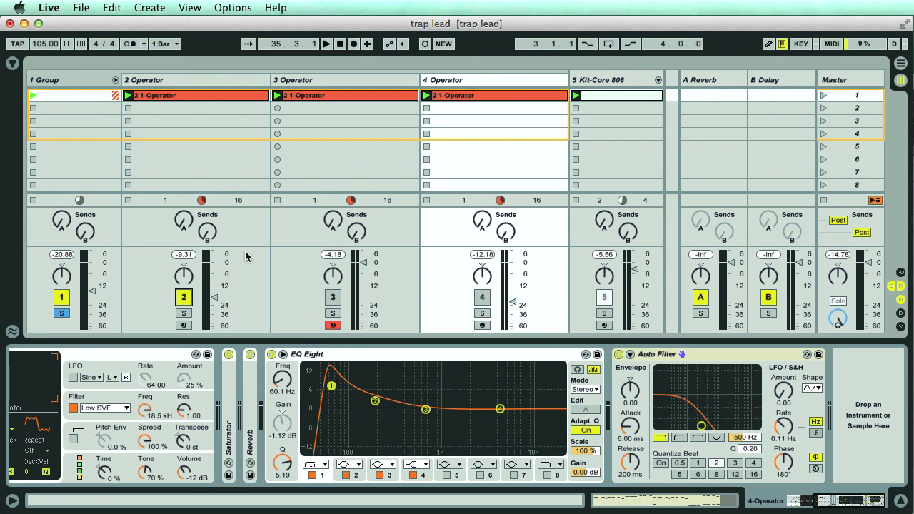
key(space)
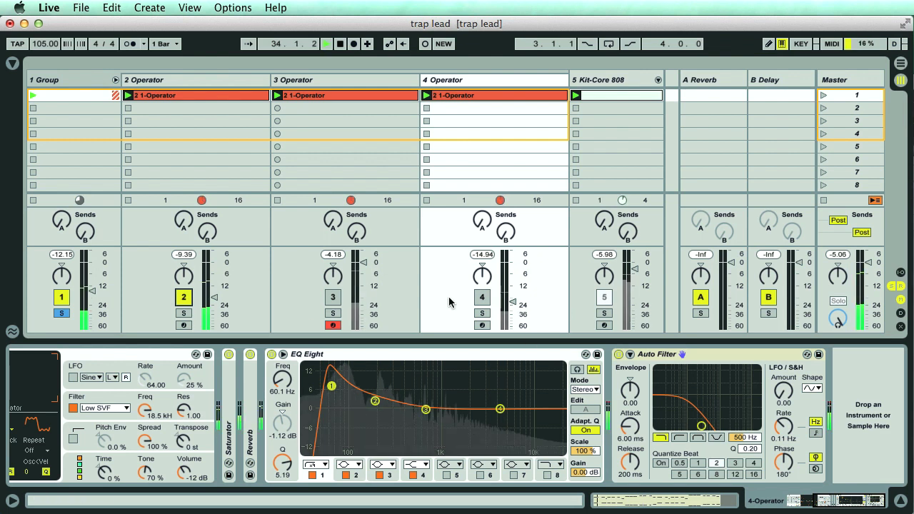
click(483, 300)
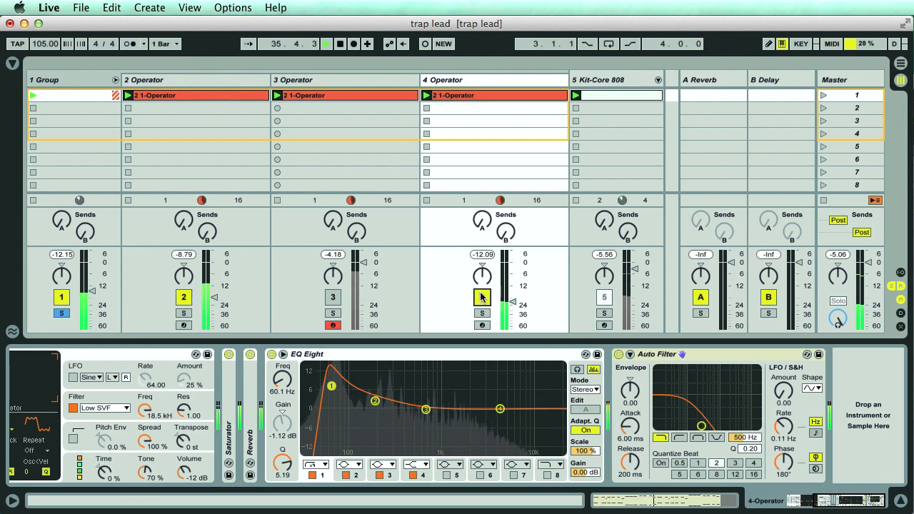
key(space)
Isolate track 3 by turning tracks 2 and 4 off, then view tracks 3 and 2's devices.
click(338, 301)
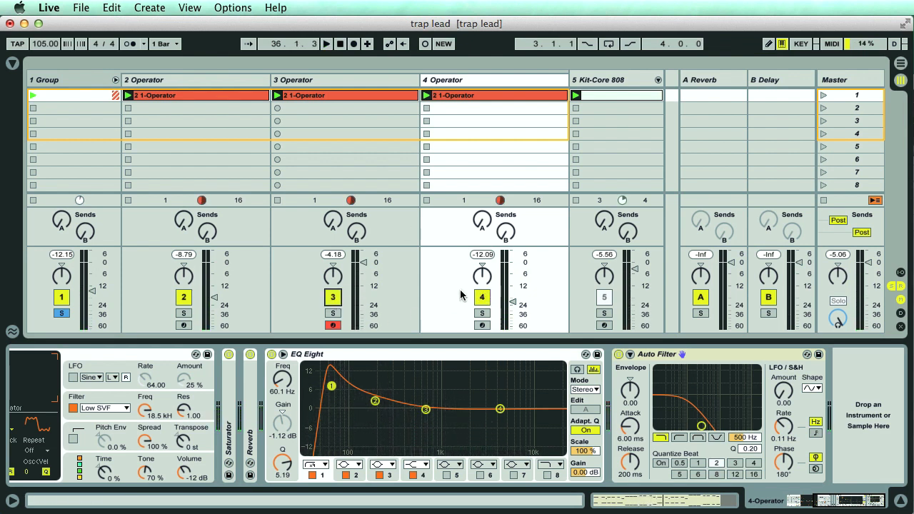
click(483, 298)
click(184, 299)
click(328, 80)
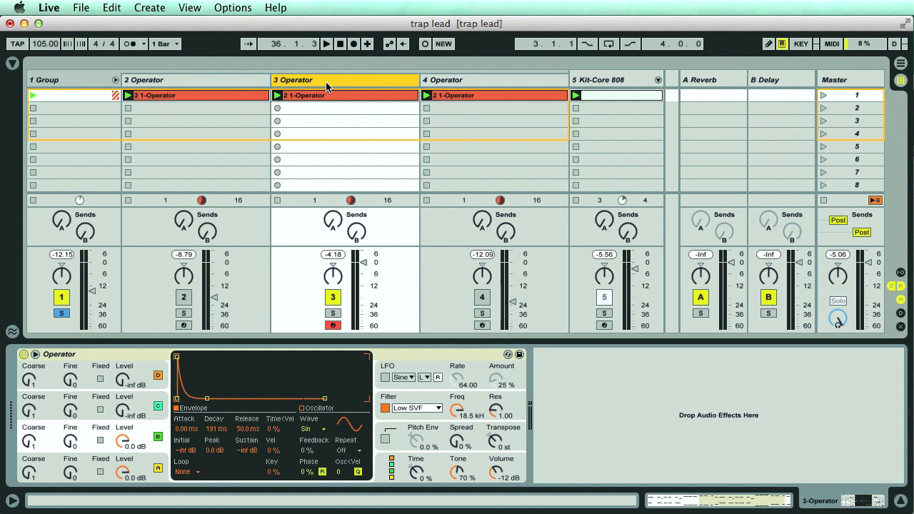
click(215, 82)
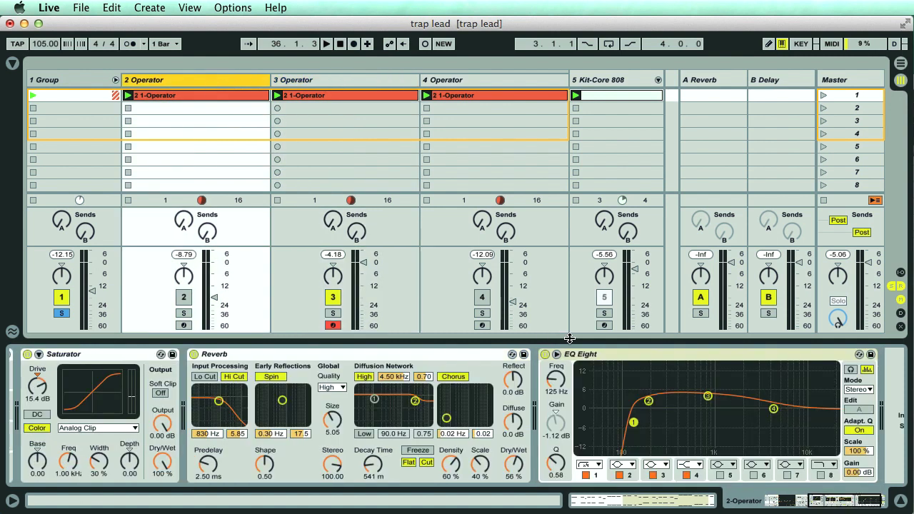
Fold track 2's EQ Eight and Reverb panels and select its Saturator.
double_click(604, 357)
double_click(449, 358)
scroll(228, 391, left, 2)
scroll(228, 391, left, 3)
click(451, 355)
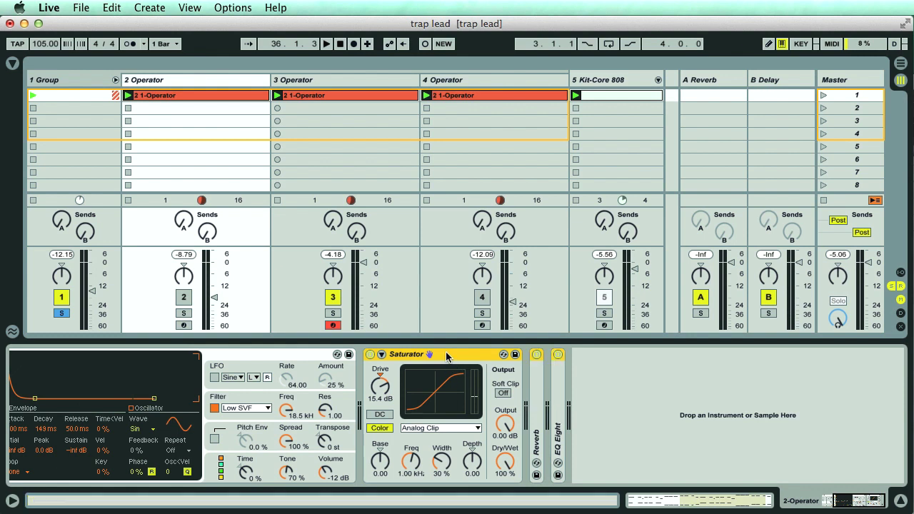
Re-enable track 3's Saturator and start playback of the trap lead.
click(353, 122)
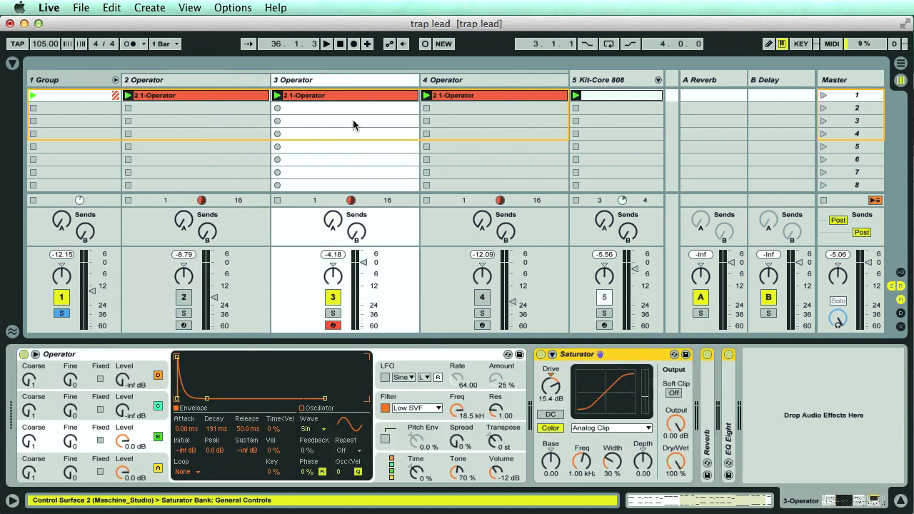
click(336, 82)
click(725, 354)
click(541, 355)
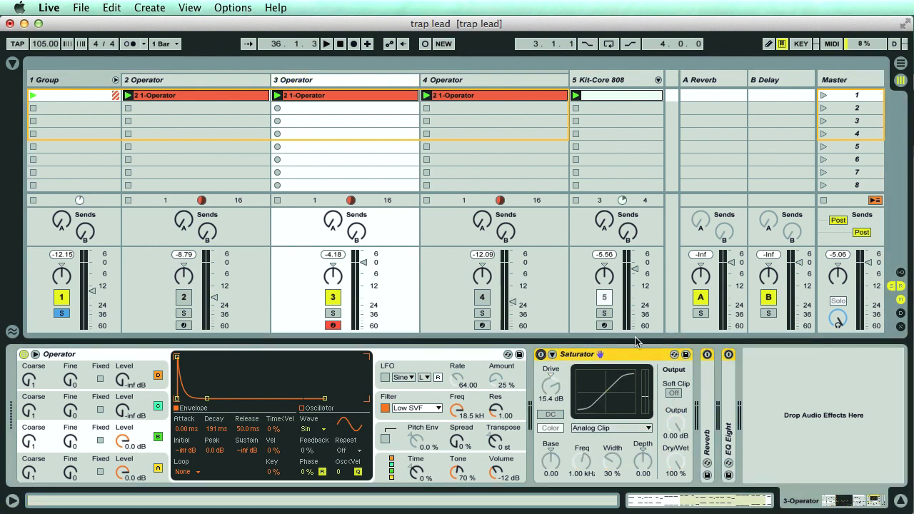
key(space)
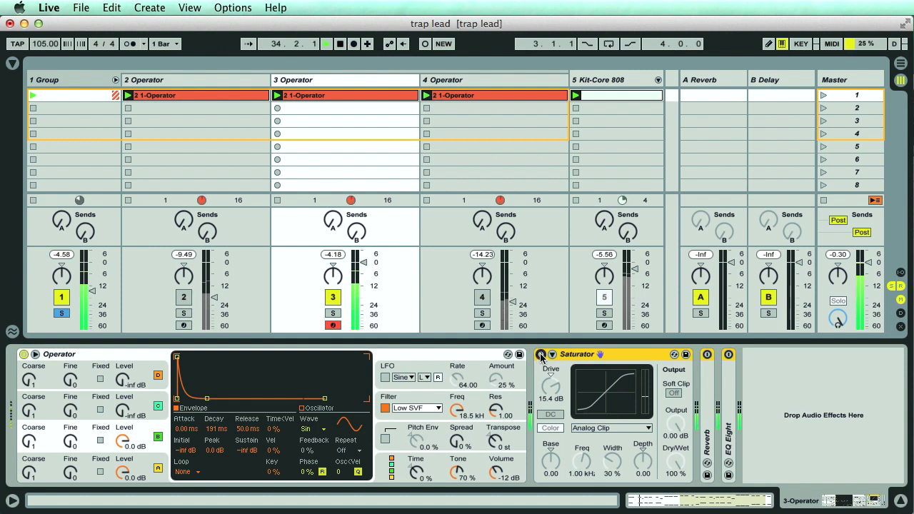
Turn on track 3's Saturator and EQ Eight, and lower the Saturator output to -7.43 dB.
key(0)
click(729, 355)
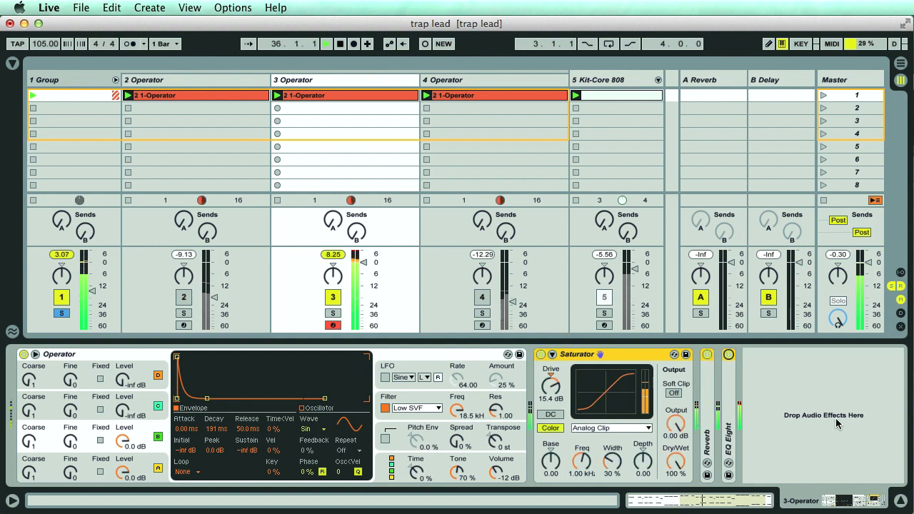
drag(675, 423, 675, 451)
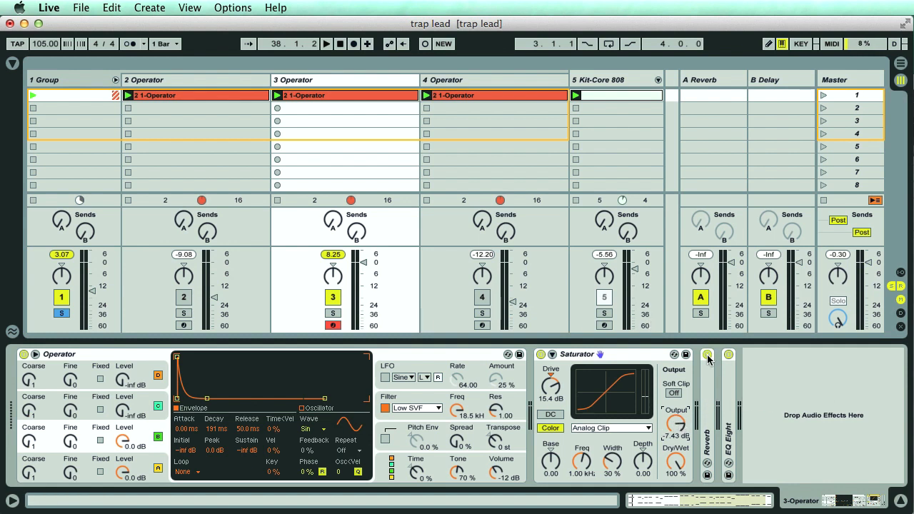
Expand track 3's EQ Eight and raise the low-cut frequency while auditioning.
double_click(730, 422)
drag(857, 502, 883, 504)
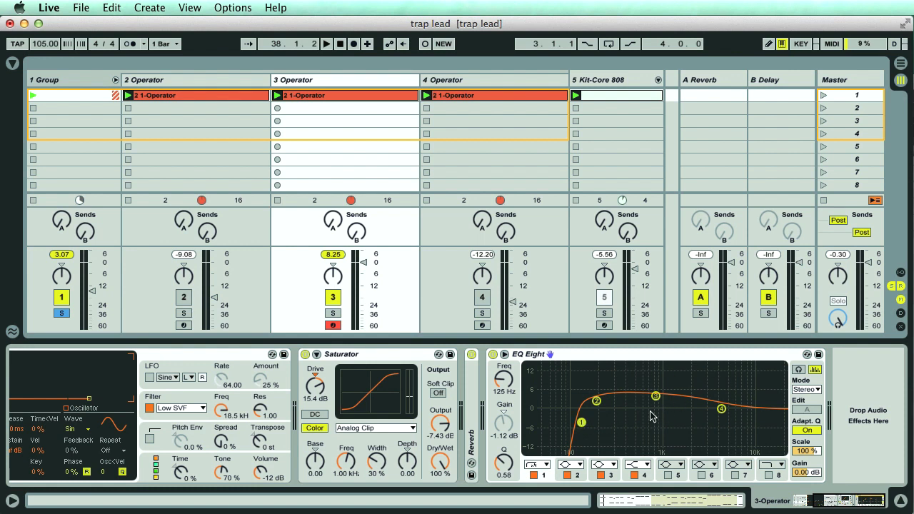
key(space)
mouse_move(506, 384)
mouse_down()
mouse_move(506, 351)
mouse_move(509, 383)
mouse_up()
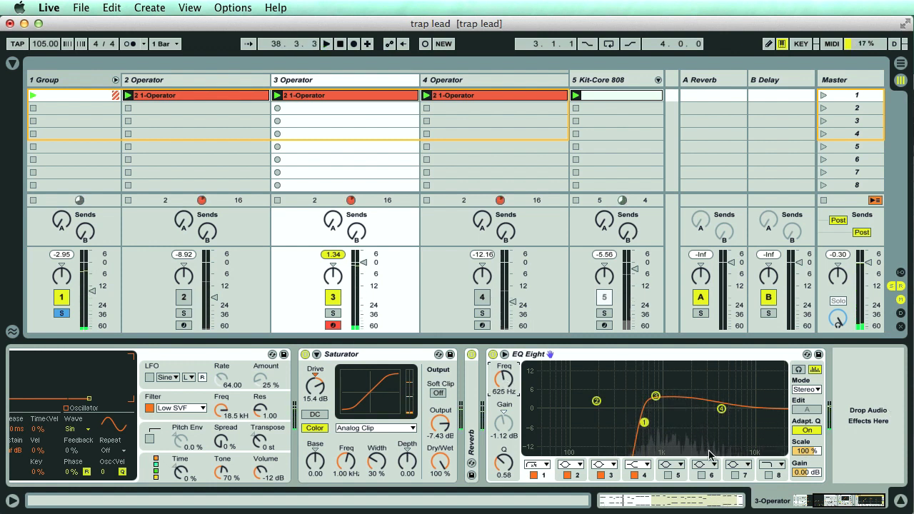
Lower EQ band 3 at 835 Hz to 1.90 dB gain and replay.
click(656, 397)
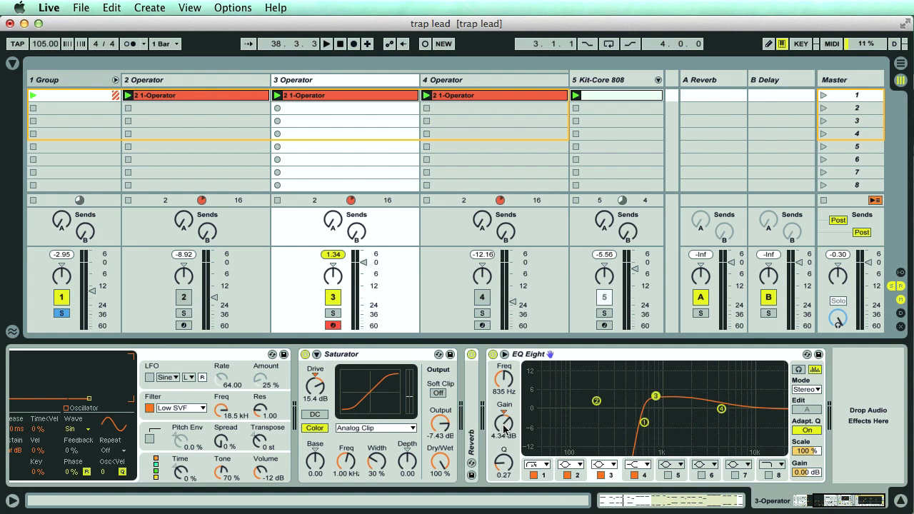
drag(505, 429, 504, 449)
key(space)
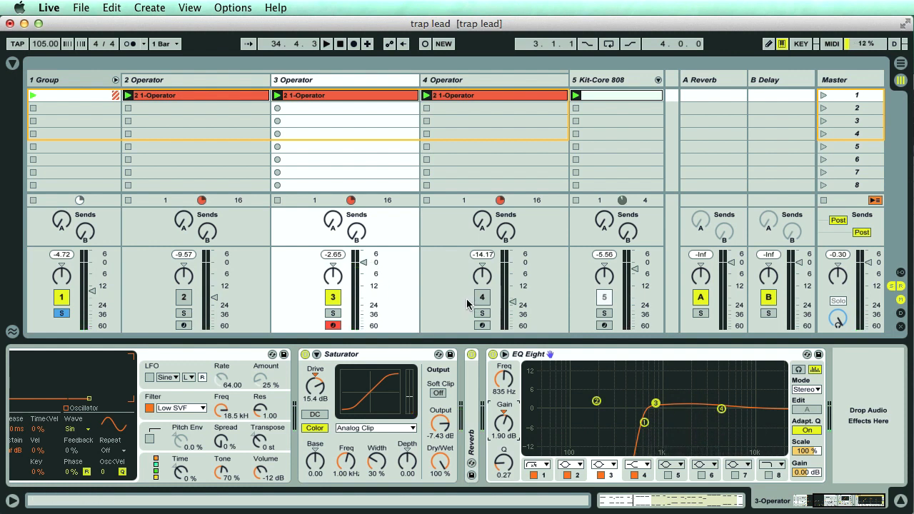
Turn down track 3's fader and audition track 2 with track 3 switched off.
drag(364, 263, 363, 285)
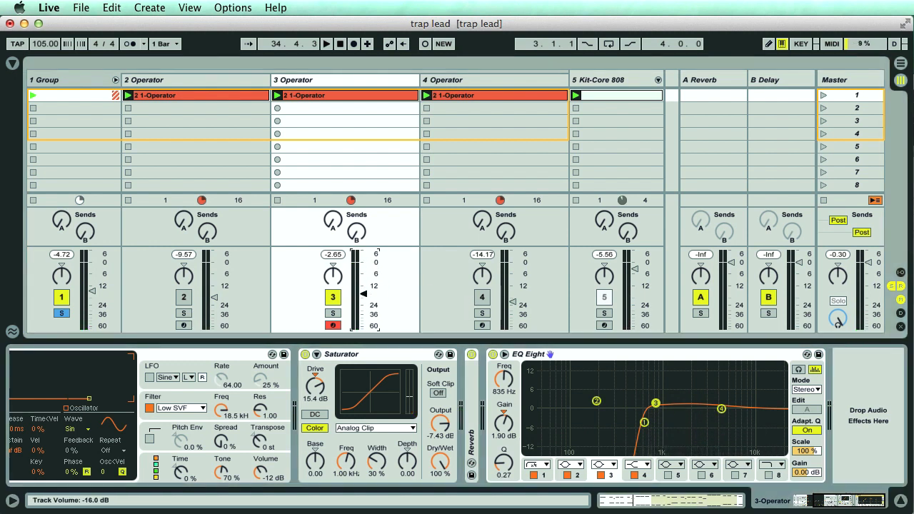
click(183, 297)
click(332, 297)
key(space)
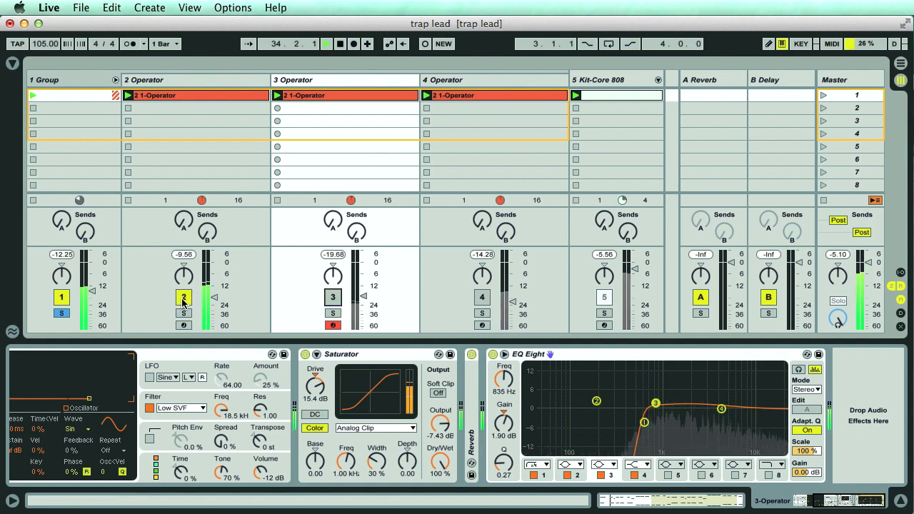
key(space)
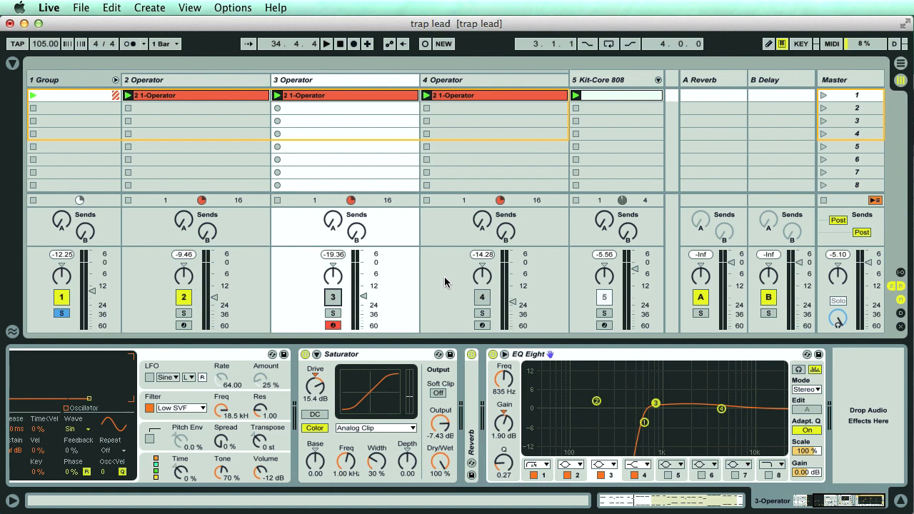
Show track 4's effect chain and switch tracks 4 and 3 back on during playback.
click(468, 79)
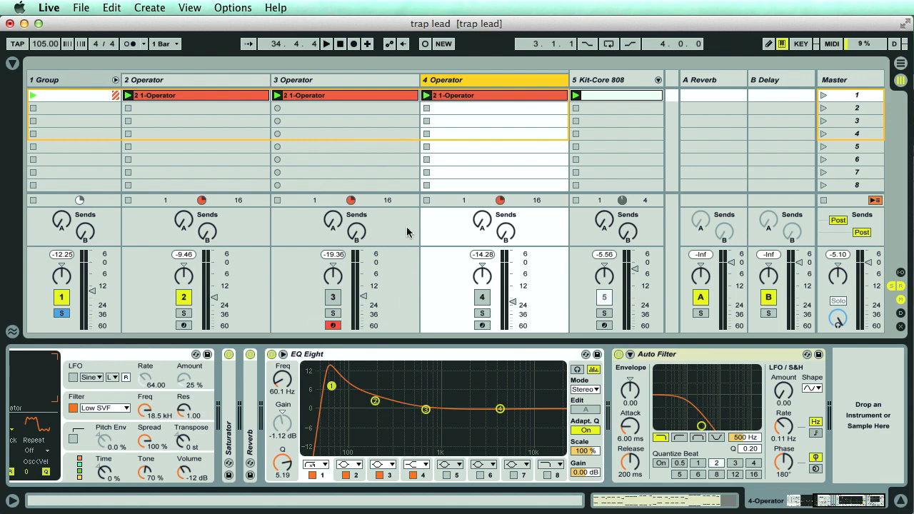
key(space)
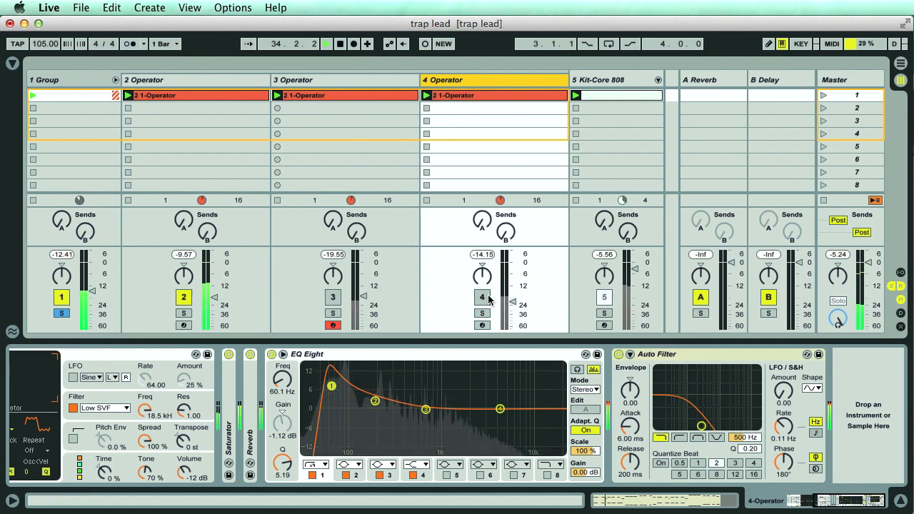
click(483, 298)
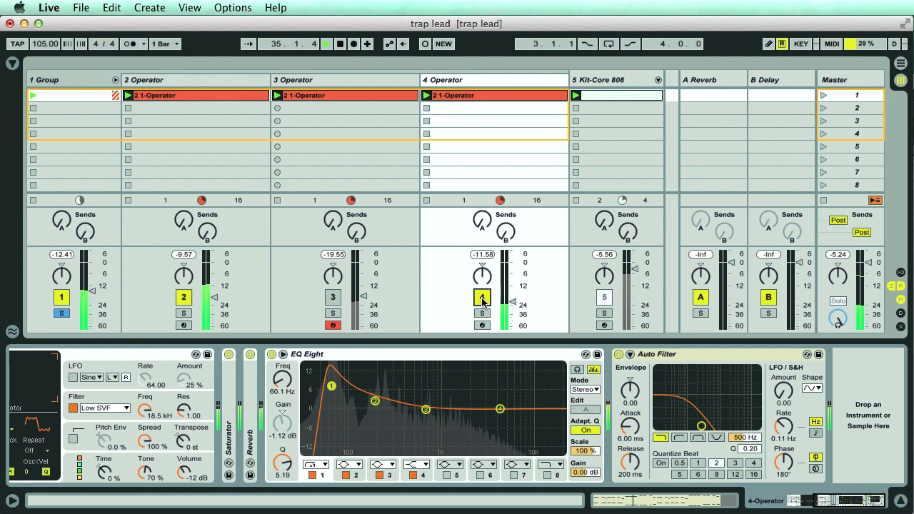
click(334, 298)
Set track 3's volume to -11.7 dB, toggling it off and on to compare.
drag(360, 300, 361, 292)
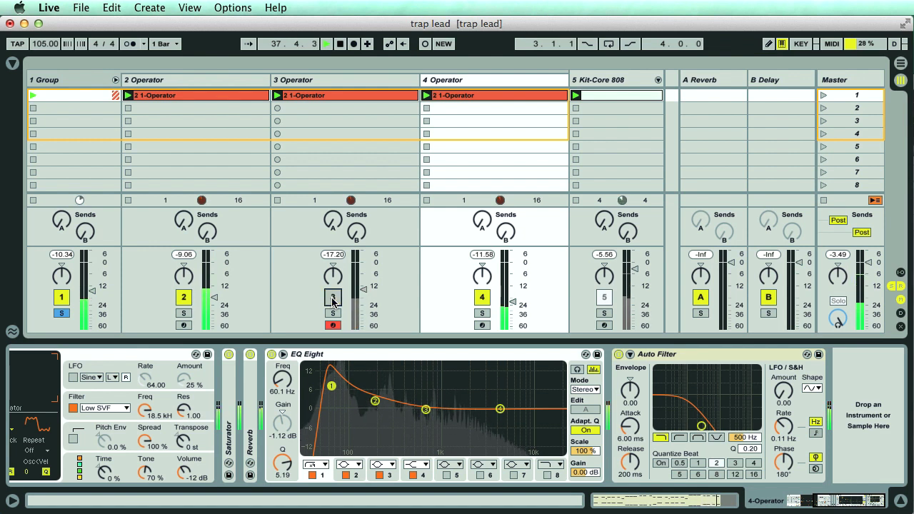
drag(371, 290, 371, 286)
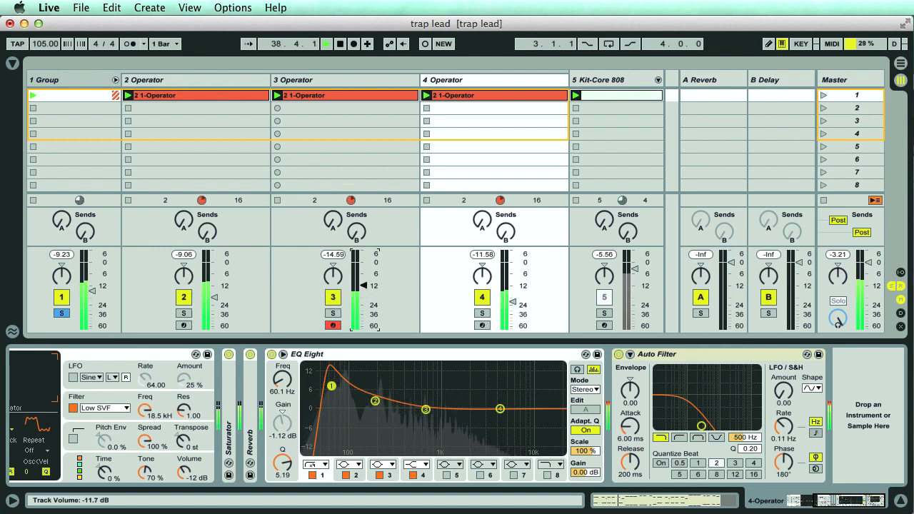
click(333, 298)
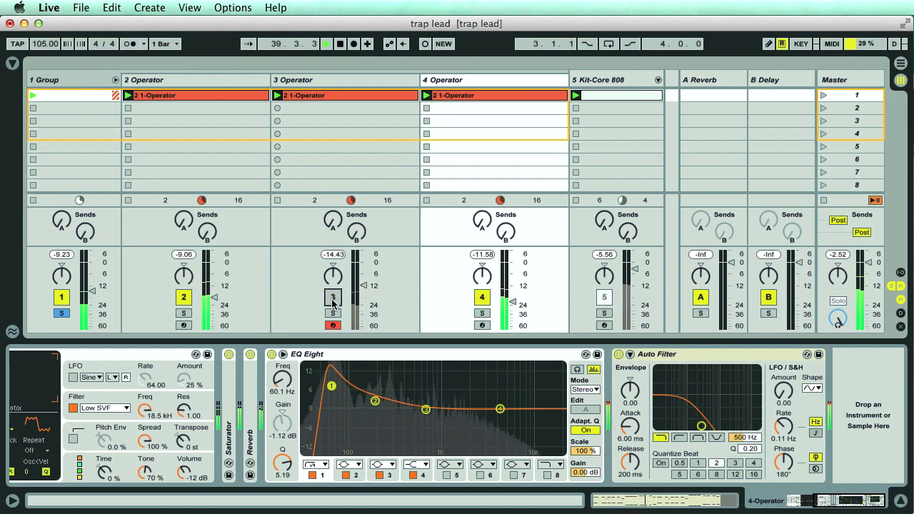
click(333, 299)
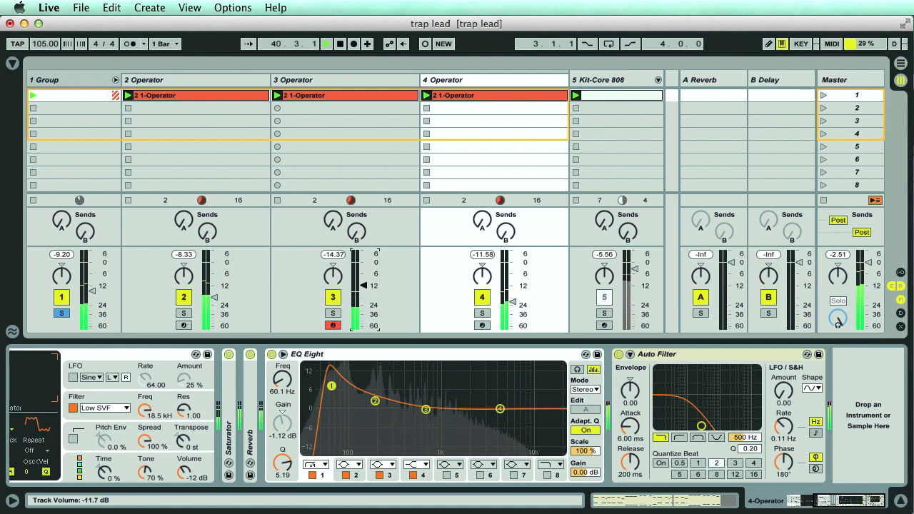
click(363, 285)
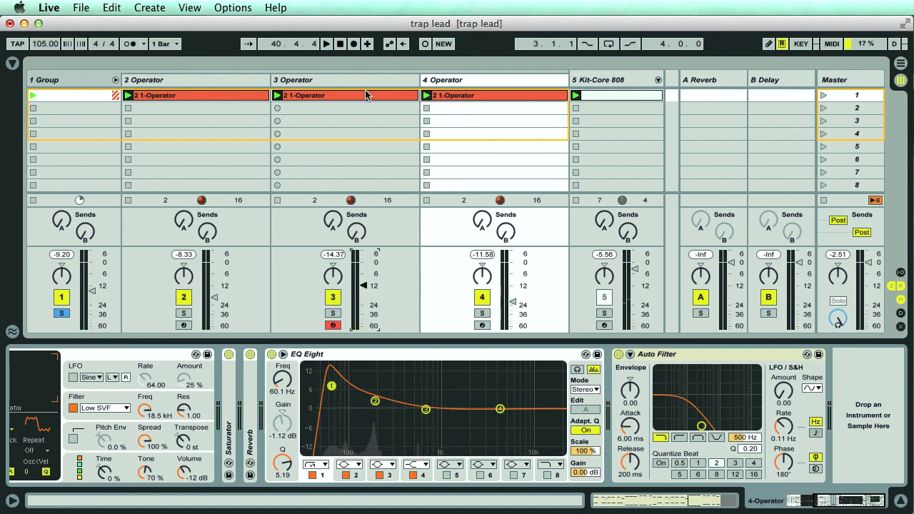
Step through tracks 3, 4 and 2's devices, ending on track 2's full Operator chain.
click(326, 79)
click(190, 83)
click(307, 81)
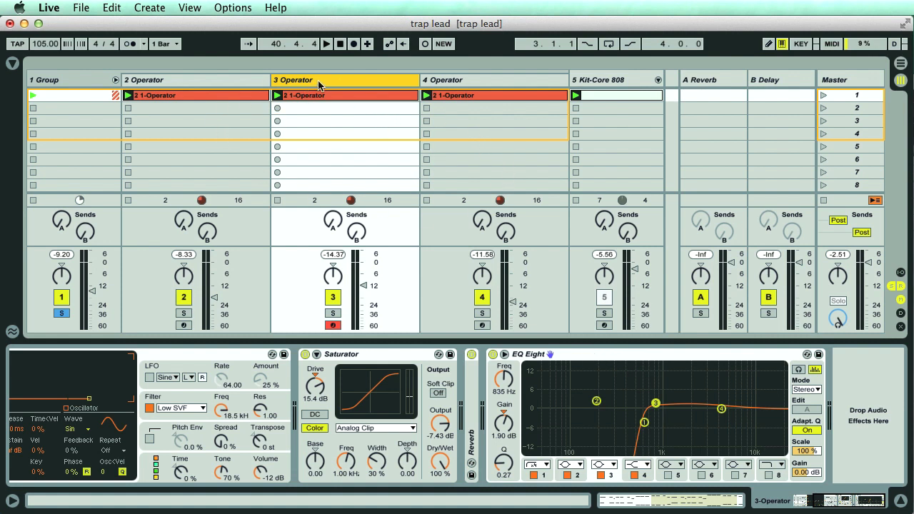
click(498, 82)
click(168, 83)
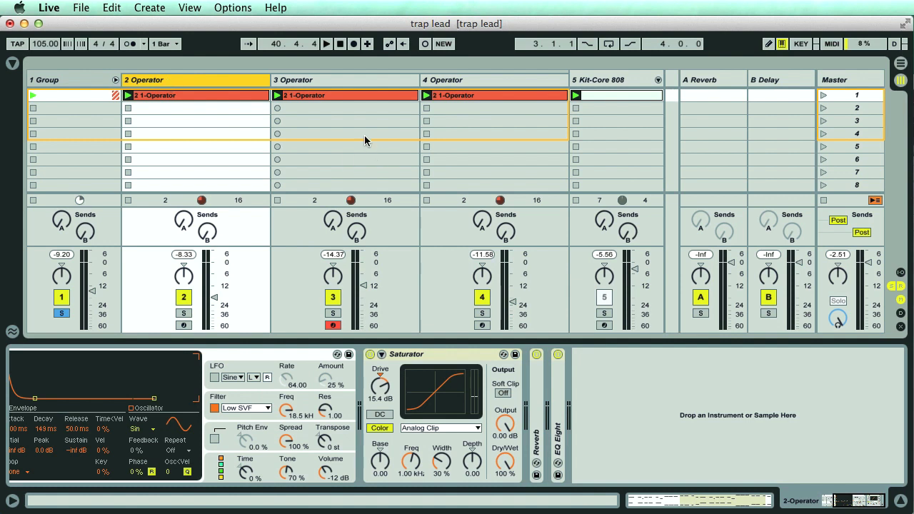
key(Right)
key(Right)
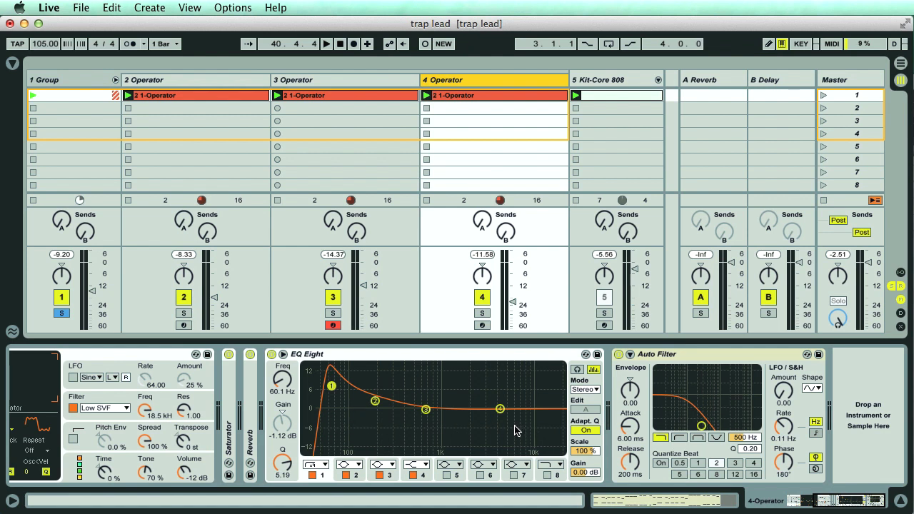
key(Left)
key(Left)
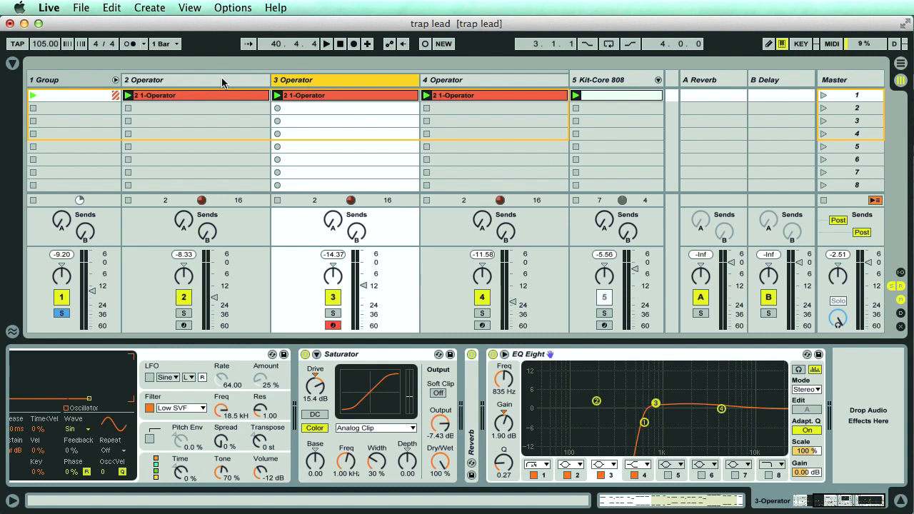
click(858, 504)
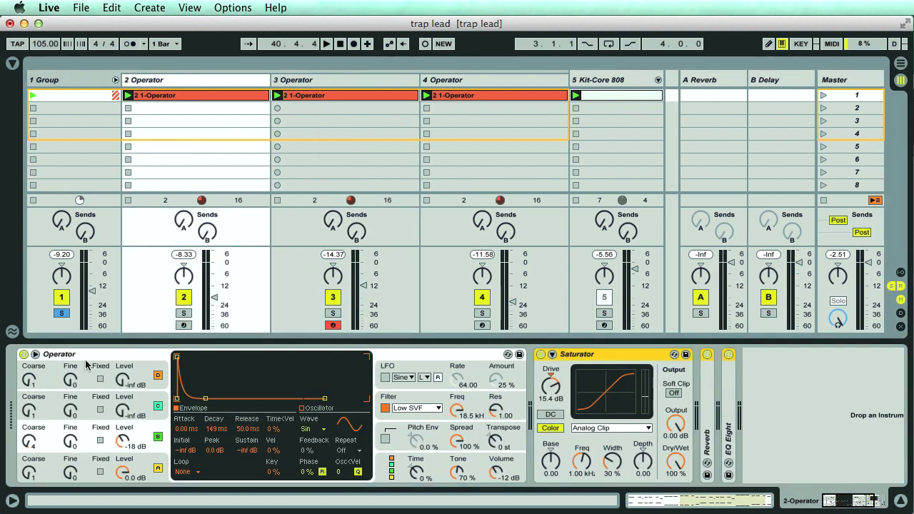